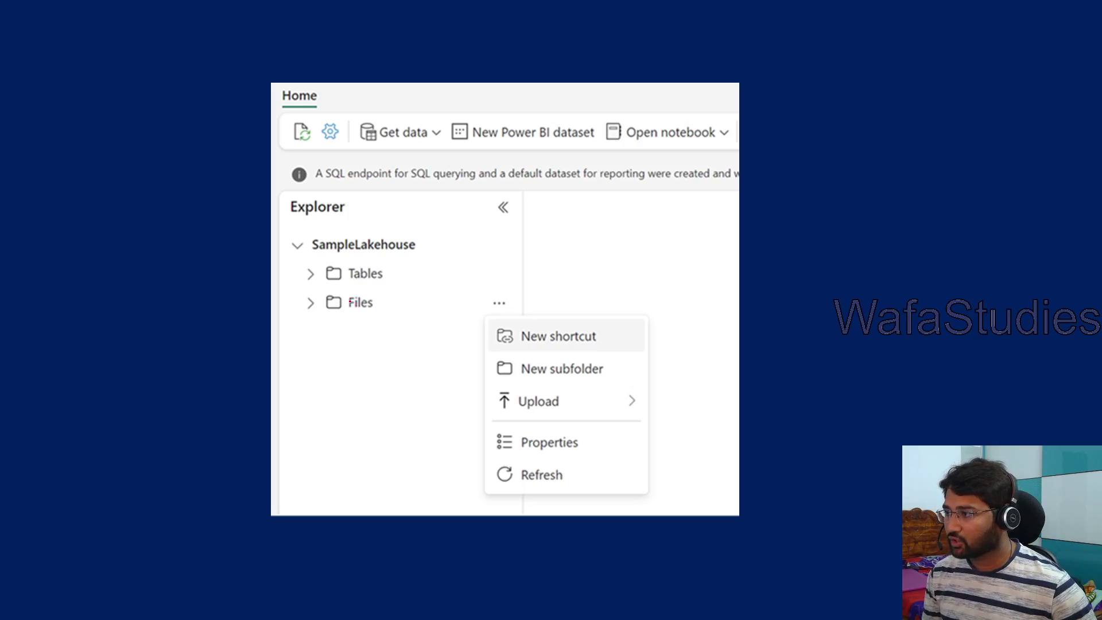
Circle the Files folder and New shortcut option on the slide, then show the desktop.
mouse_move(373, 293)
left_mouse_down()
mouse_move(299, 303)
mouse_move(402, 292)
mouse_move(335, 270)
left_mouse_up()
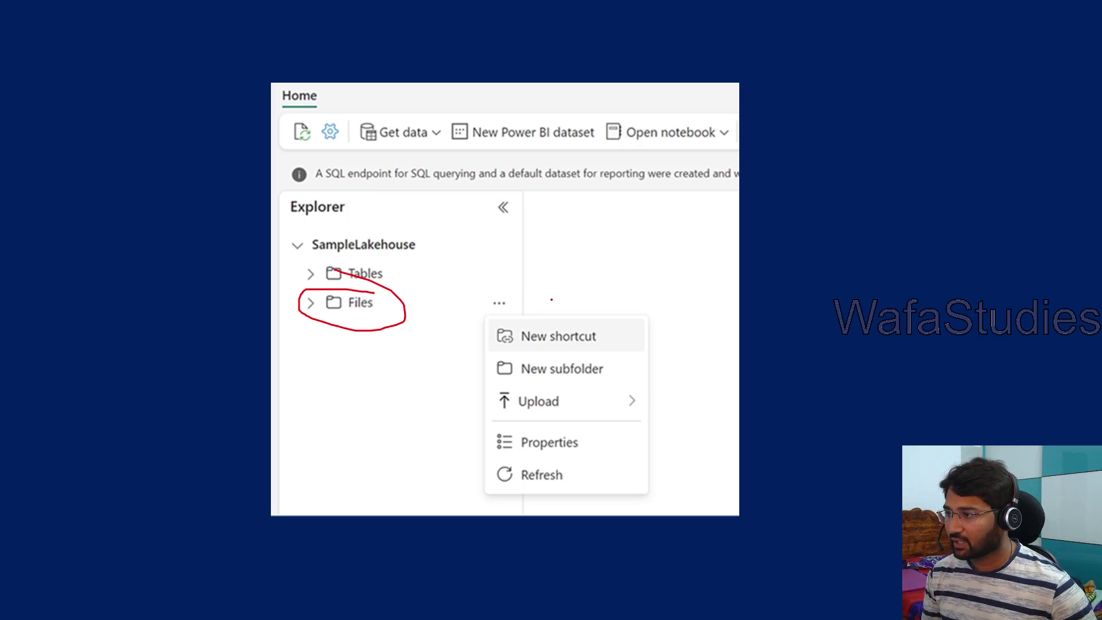
mouse_move(529, 288)
left_mouse_down()
mouse_move(466, 292)
mouse_move(479, 308)
mouse_move(519, 305)
mouse_move(467, 332)
mouse_move(544, 357)
mouse_move(629, 355)
mouse_move(542, 319)
mouse_move(476, 313)
left_mouse_up()
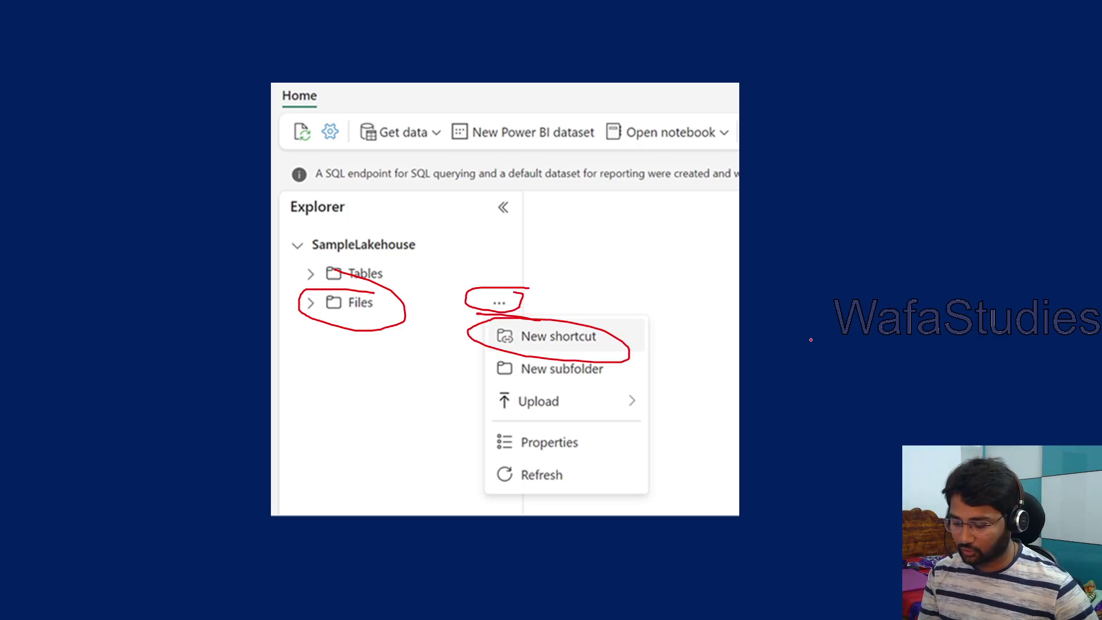
key("super+d")
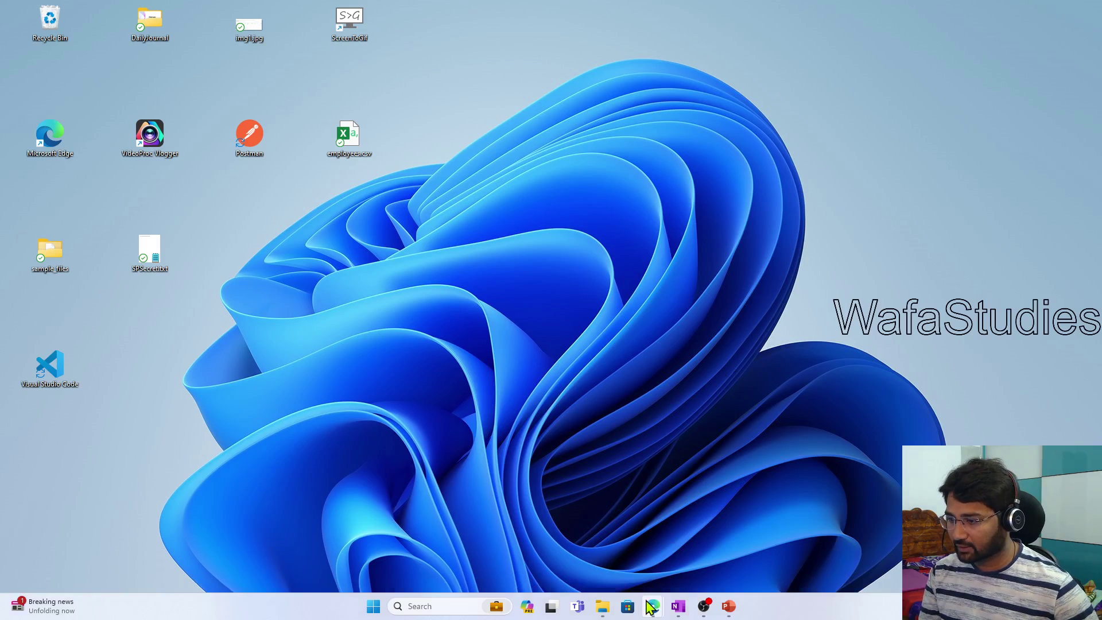
Bring forward the Edge window with the demo workspace item list and mark the workspace entry.
mouse_move(650, 607)
left_click(691, 568)
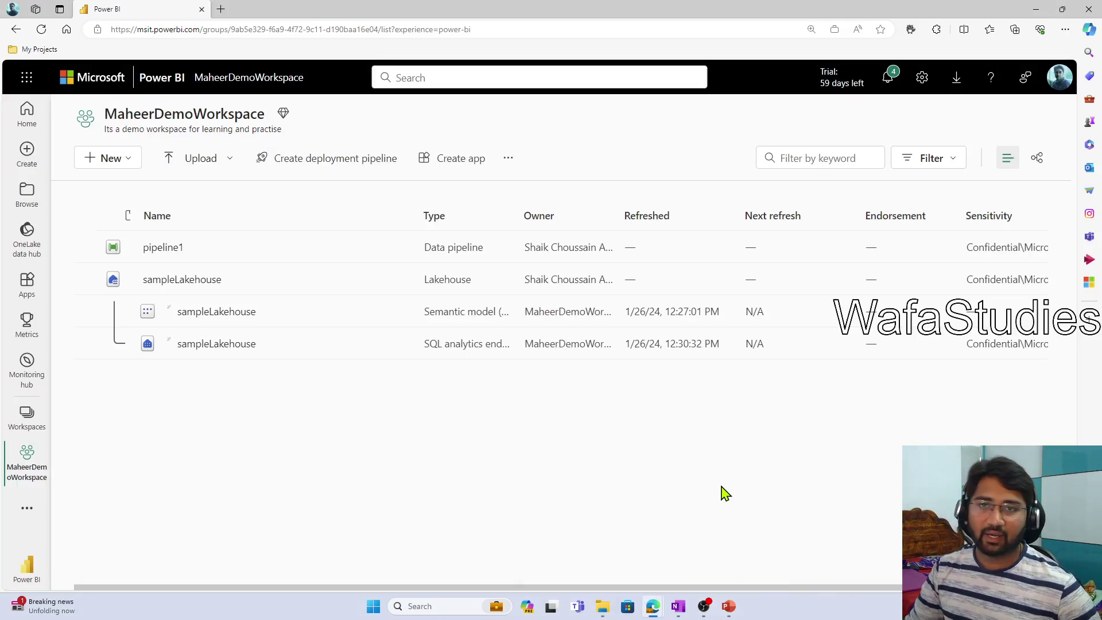
left_click(703, 605)
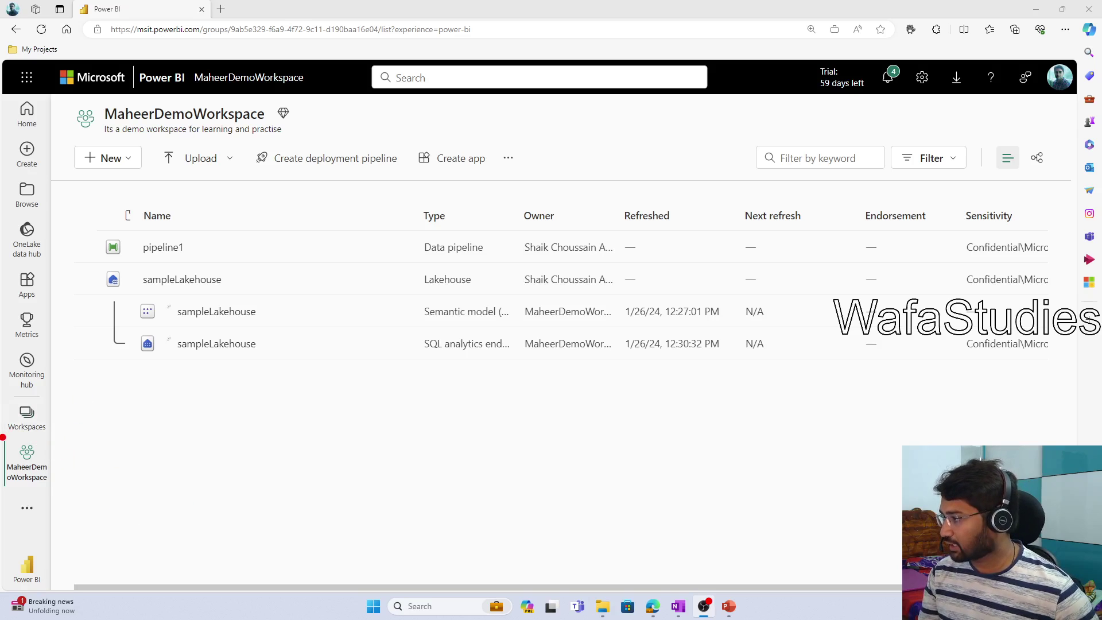
mouse_move(2, 435)
left_mouse_down()
mouse_move(65, 497)
mouse_move(81, 460)
mouse_move(137, 442)
left_mouse_up()
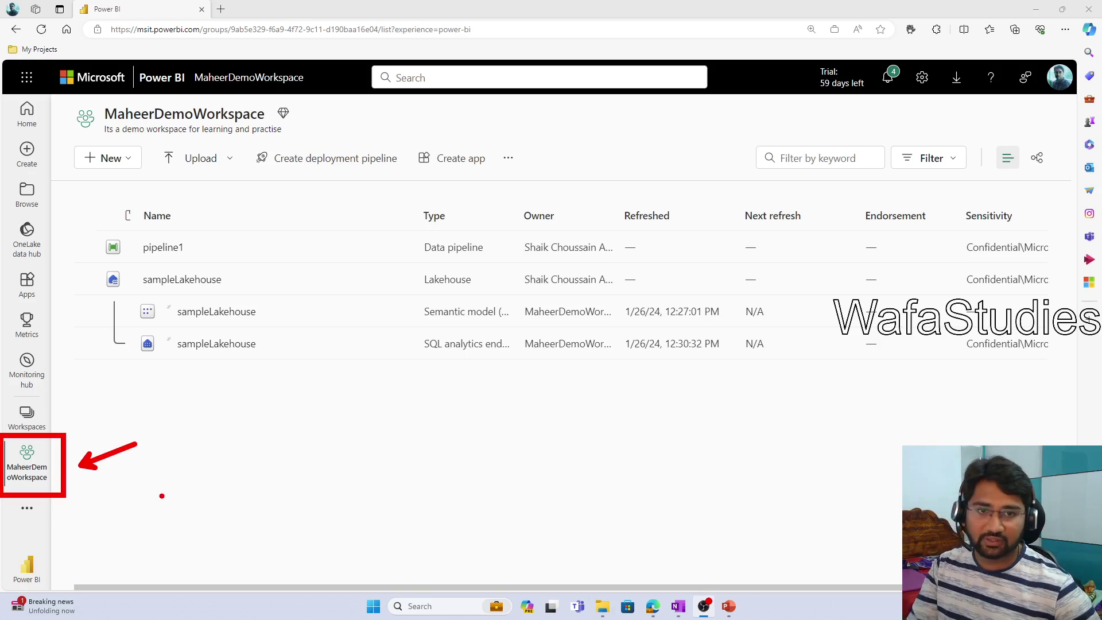
key("Escape")
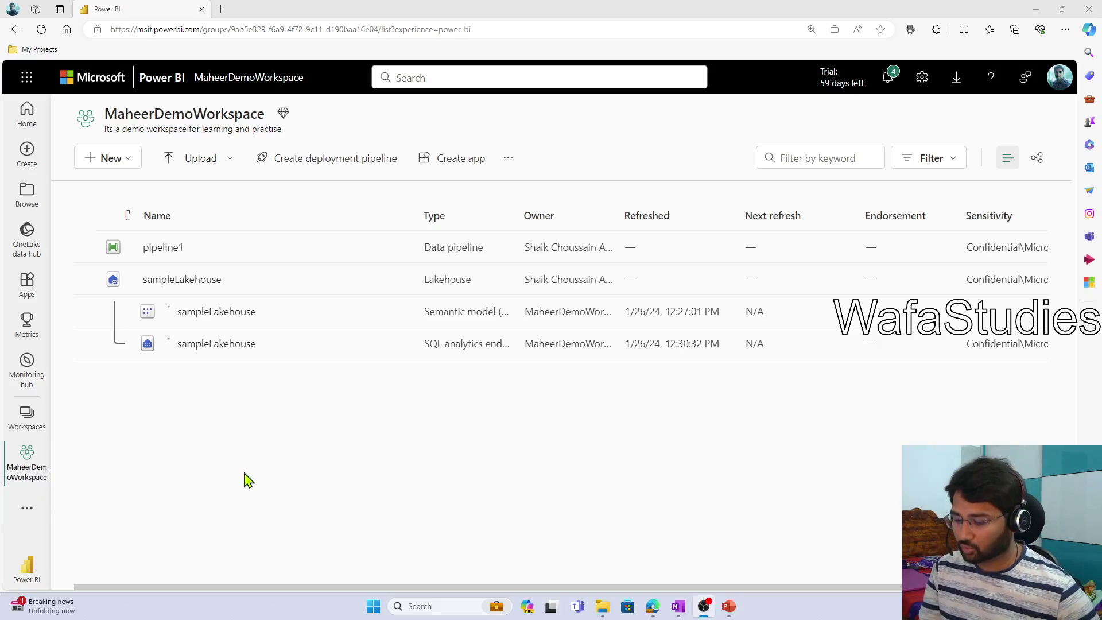
key("ctrl+2")
type("ta")
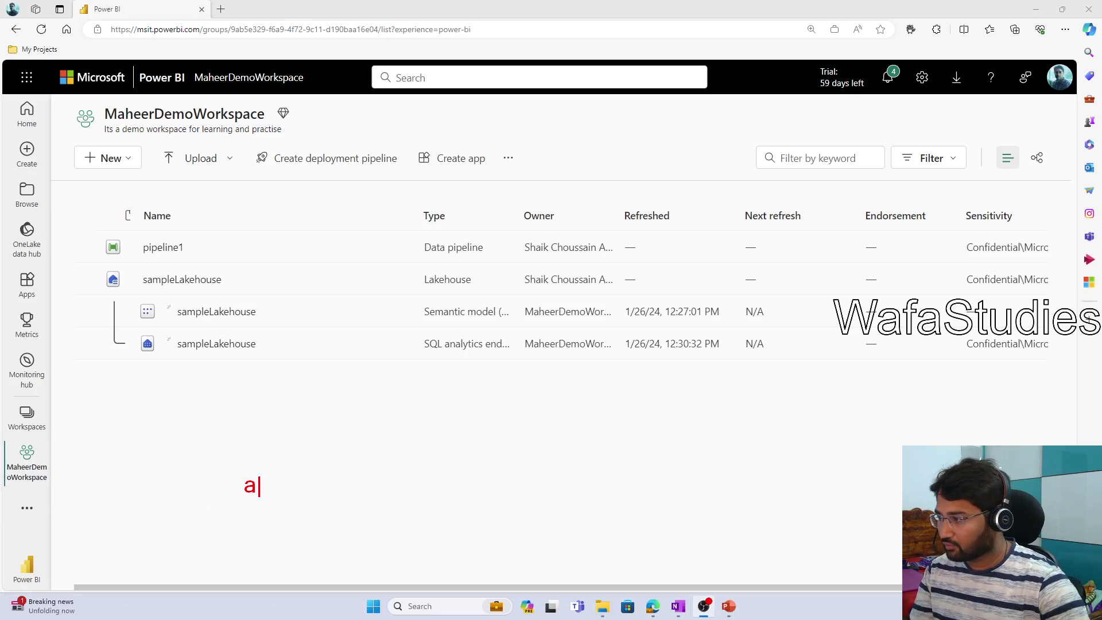
type("oo")
key("BackSpace")
key("BackSpace")
type("p")
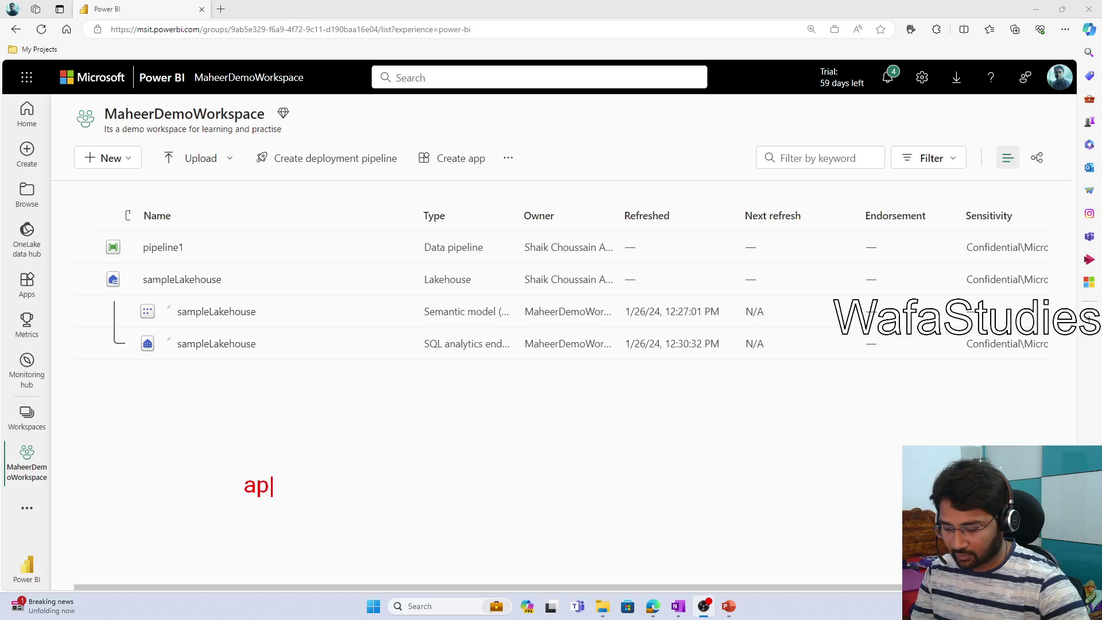
type("p.fabric")
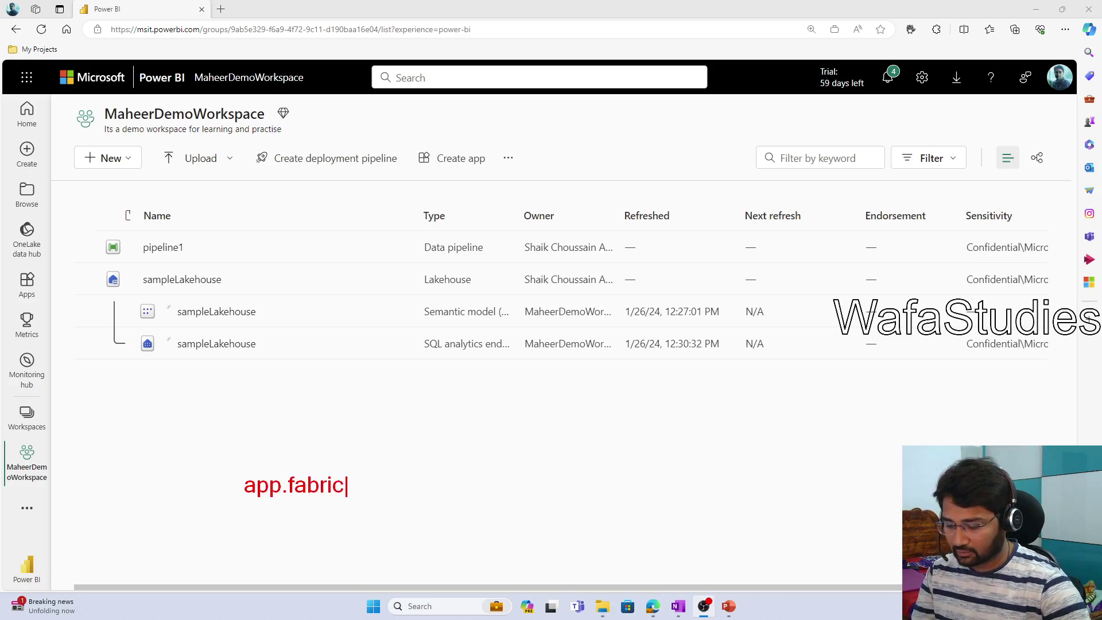
type(".microsoft.")
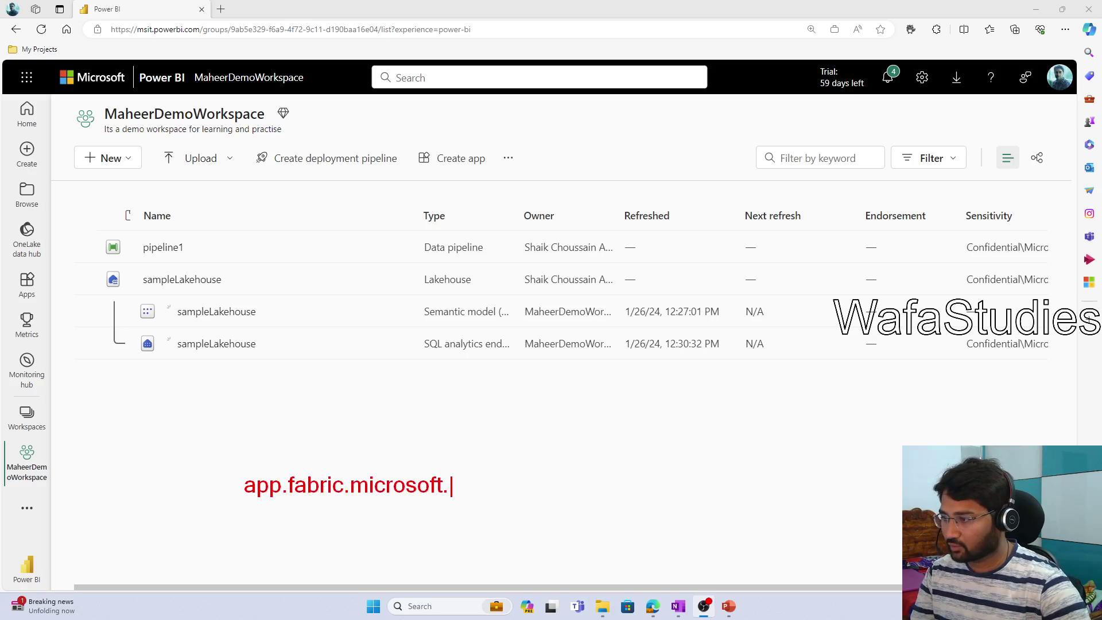
type("com")
key("Escape")
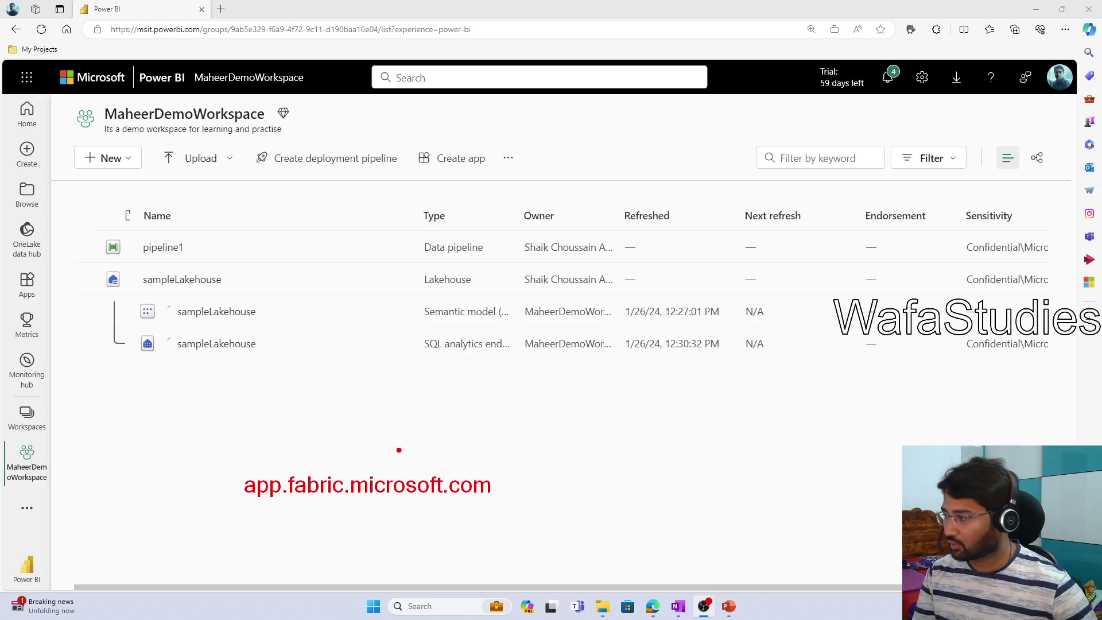
mouse_move(7, 545)
left_mouse_down()
mouse_move(59, 590)
mouse_move(77, 591)
left_mouse_up()
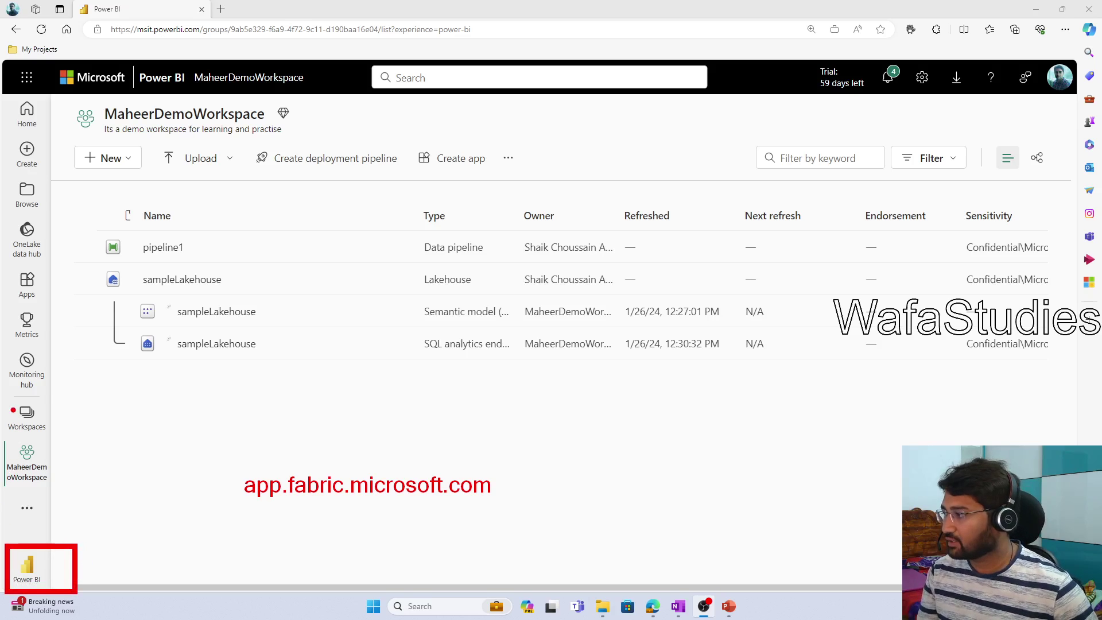
left_click_drag(2, 399, 104, 443)
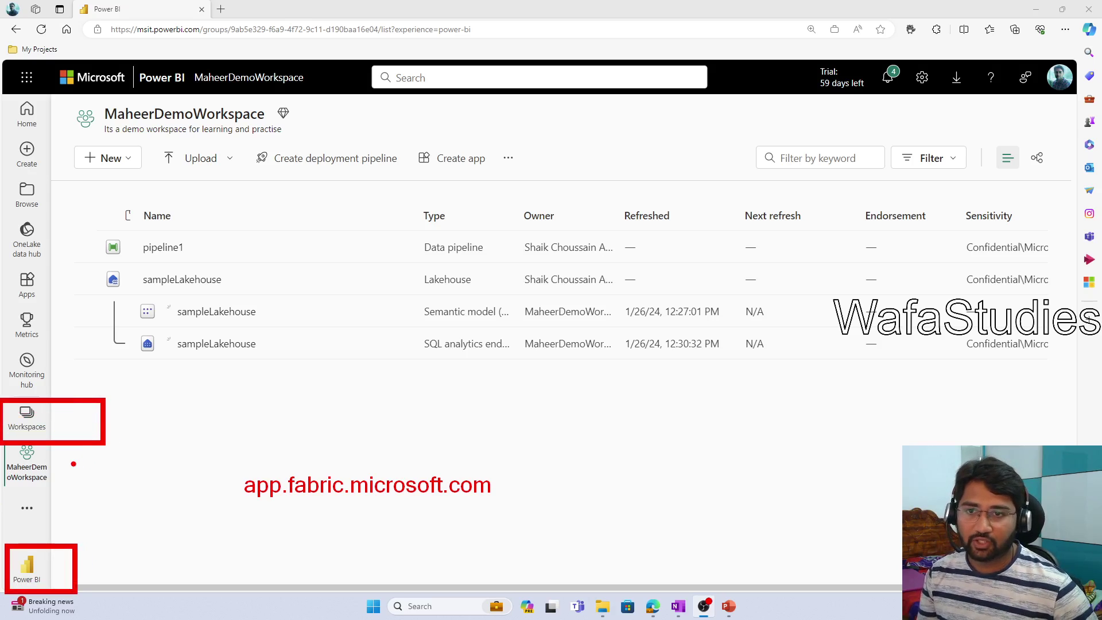
left_click_drag(65, 463, 128, 469)
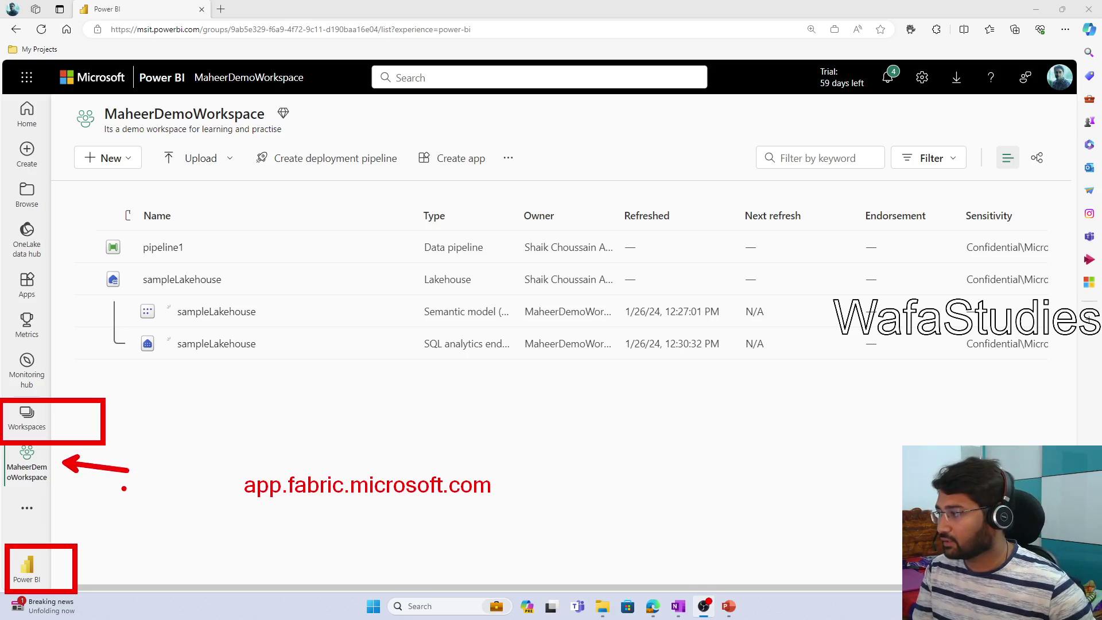
key("Escape")
key("ctrl+2")
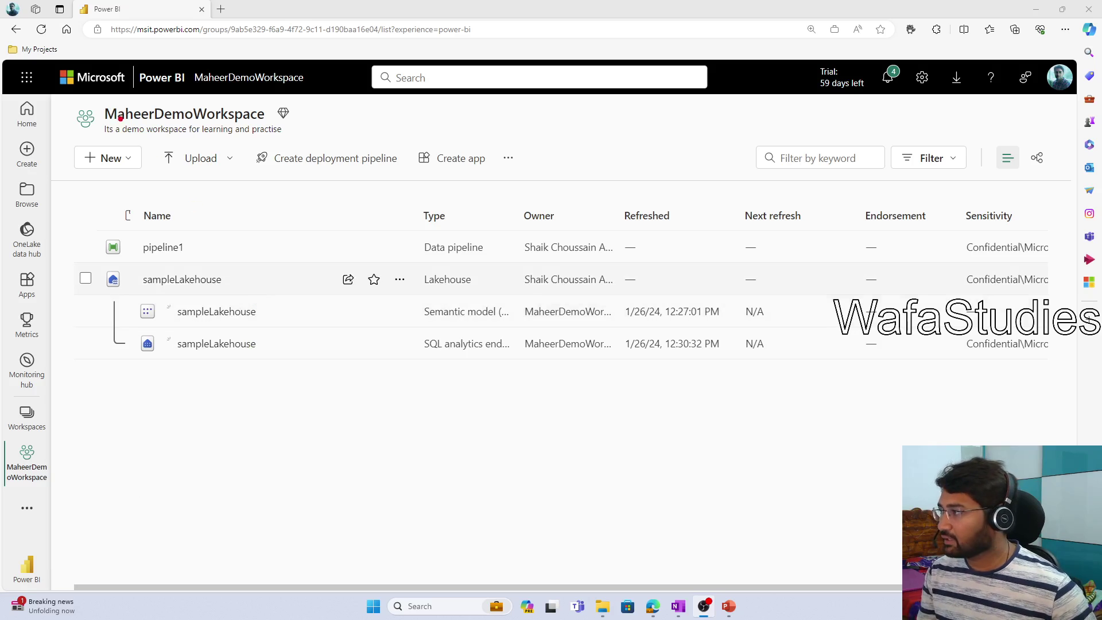
left_click_drag(95, 96, 315, 141)
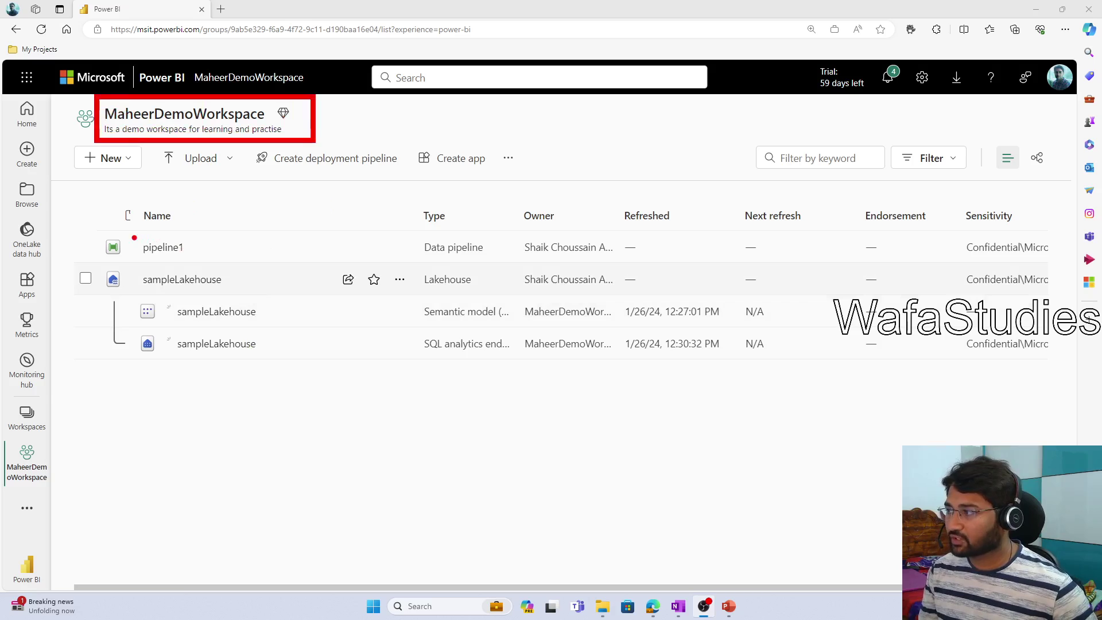
left_click_drag(132, 235, 266, 262)
mouse_move(139, 268)
left_mouse_down()
mouse_move(278, 301)
mouse_move(508, 292)
left_mouse_up()
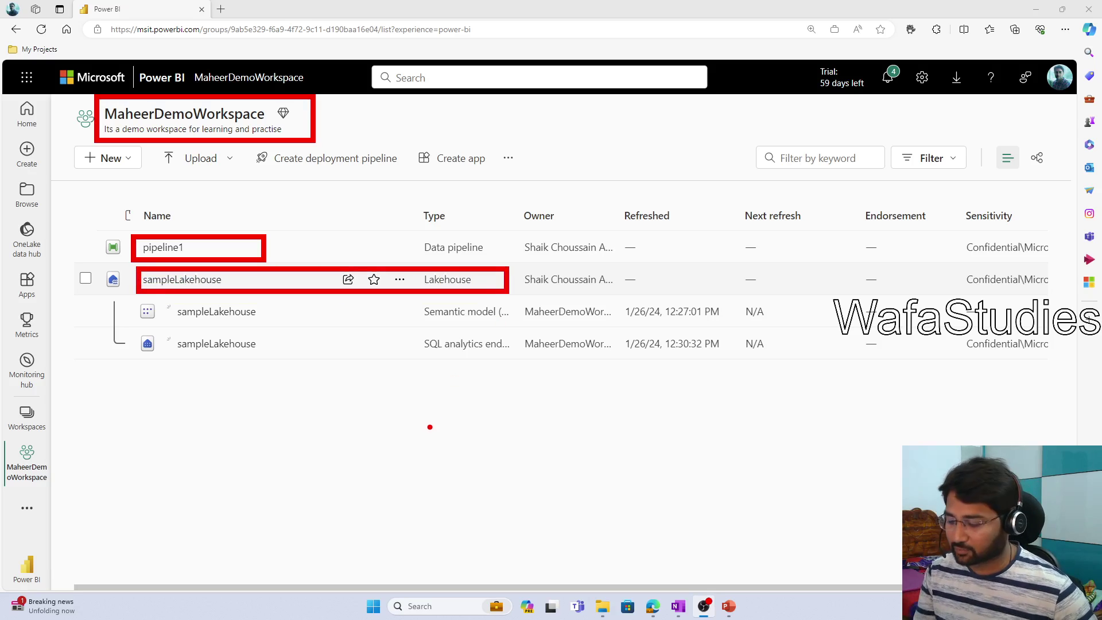
key("Escape")
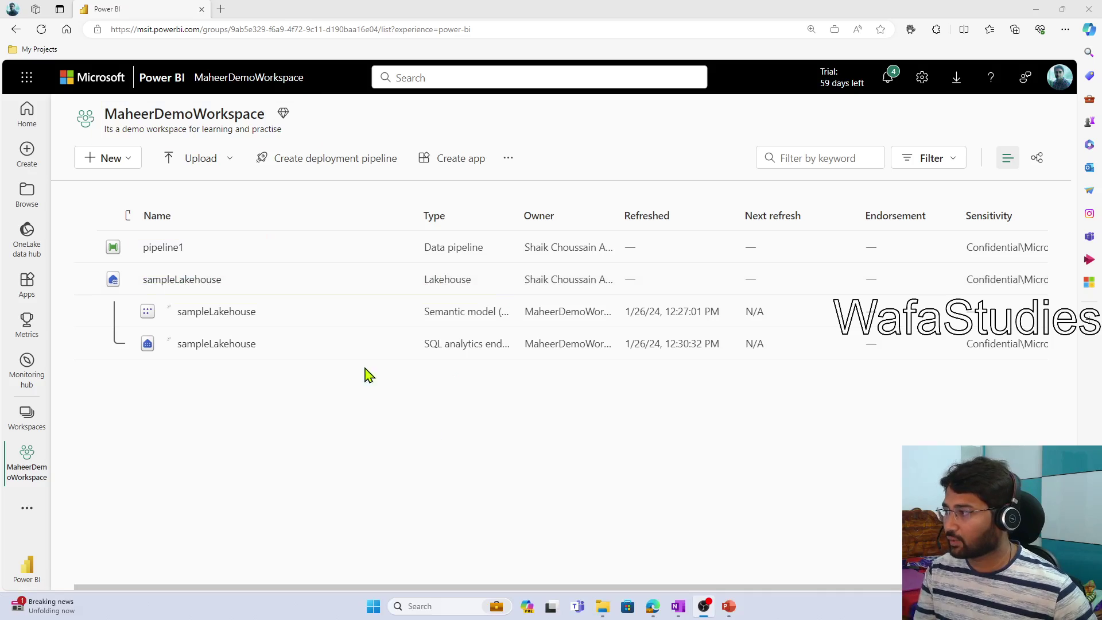
Open sampleLakehouse and annotate its Files and data folders in the Explorer.
left_click(194, 284)
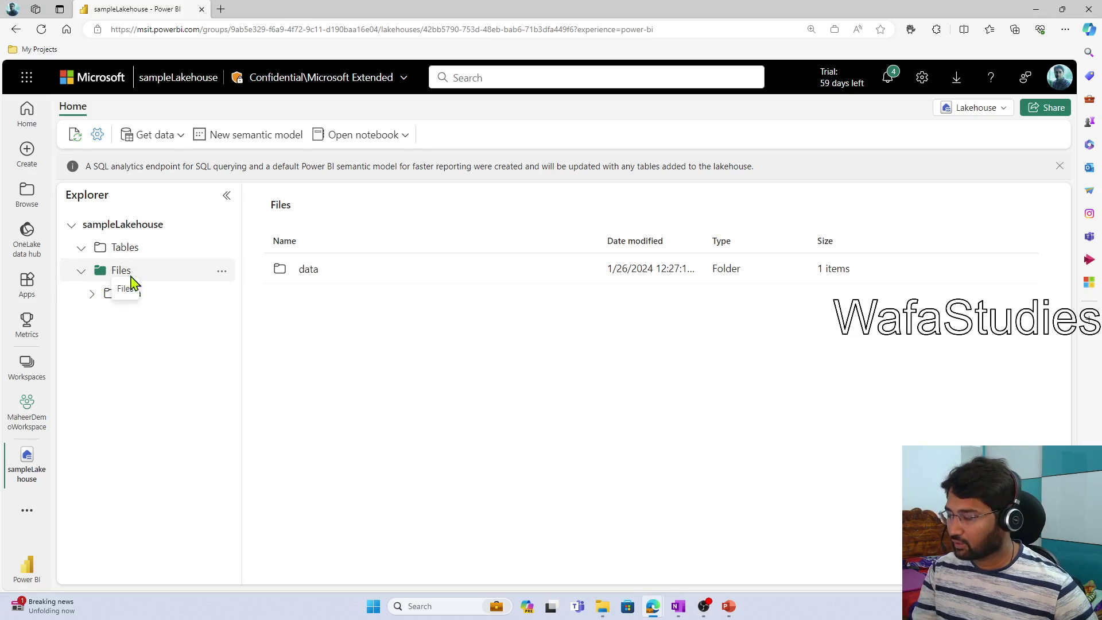
left_click_drag(134, 268, 176, 260)
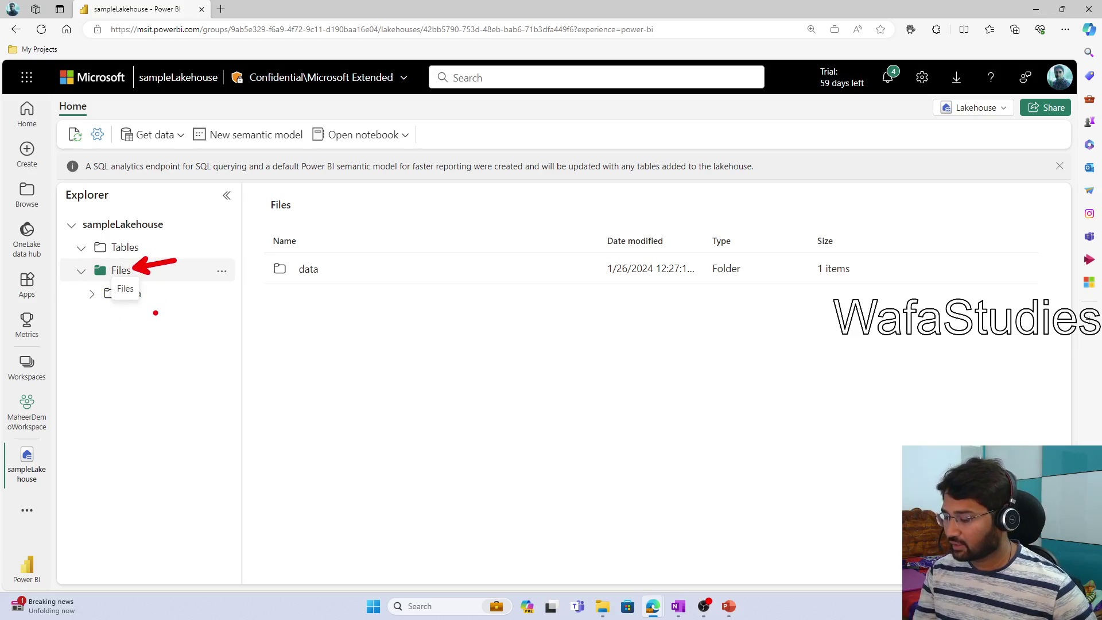
key("Escape")
key("ctrl+2")
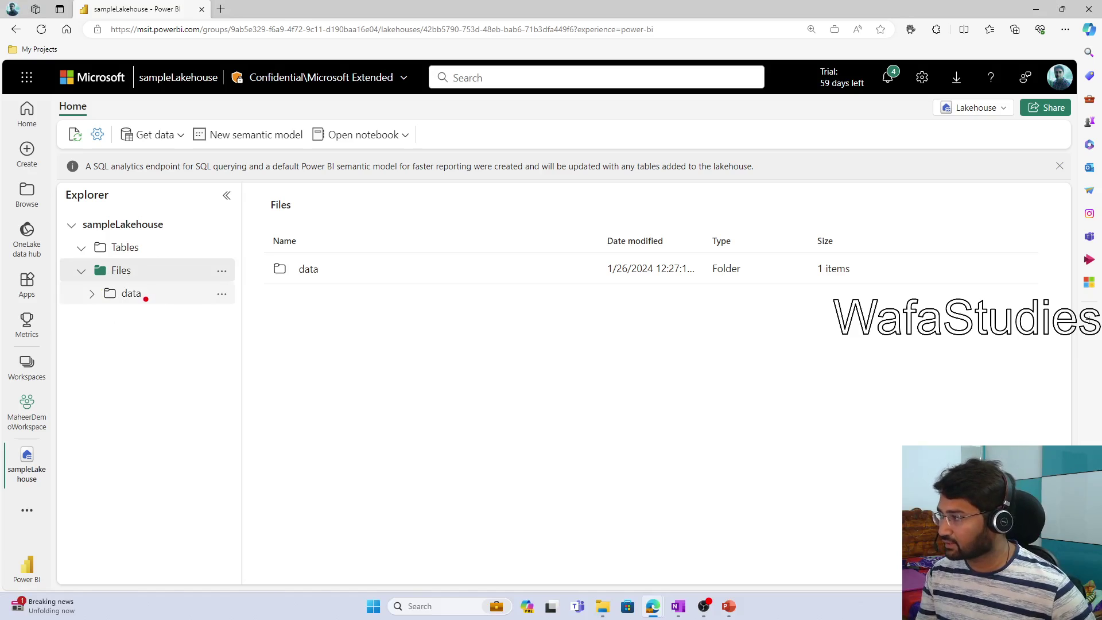
left_click_drag(145, 298, 194, 356)
key("Escape")
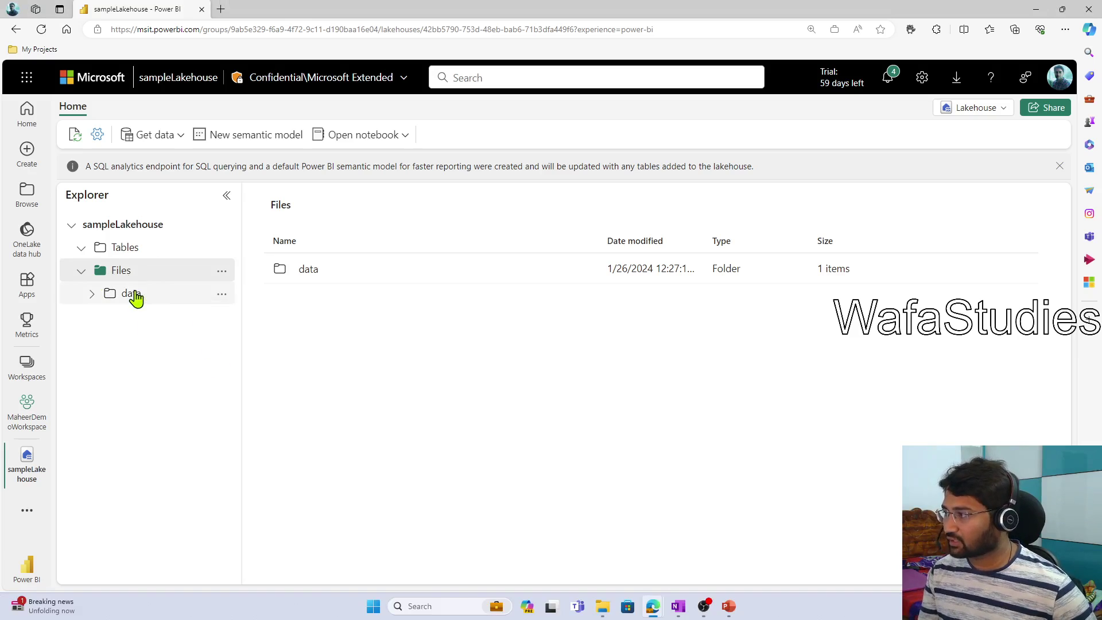
Browse data > SalesProject, peek at customers and products, then show the sales CSV files.
left_click(134, 295)
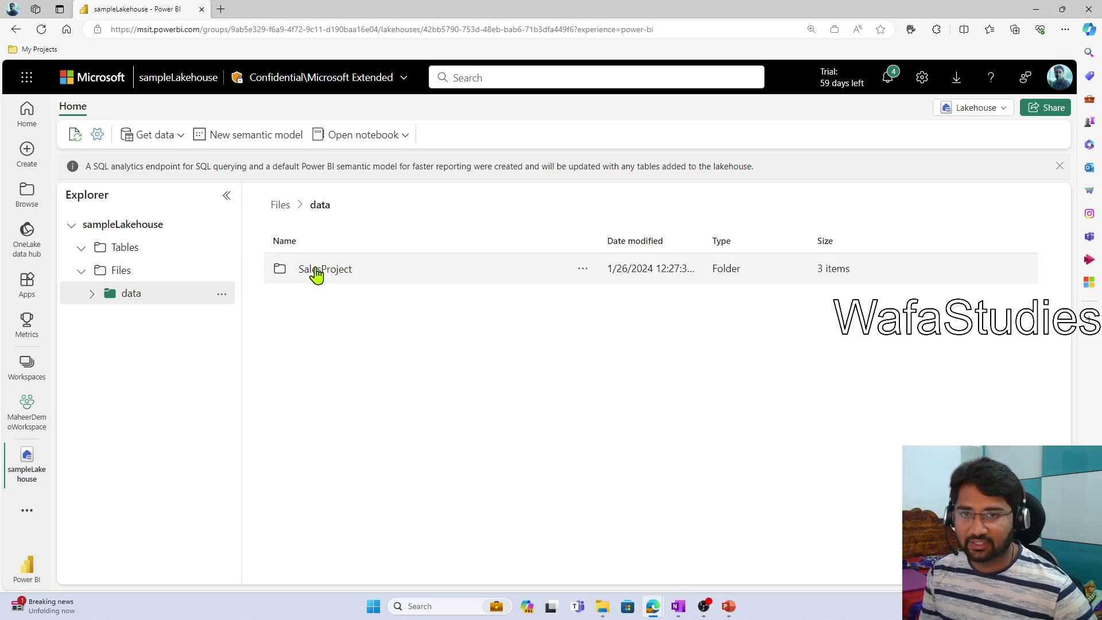
left_click(315, 270)
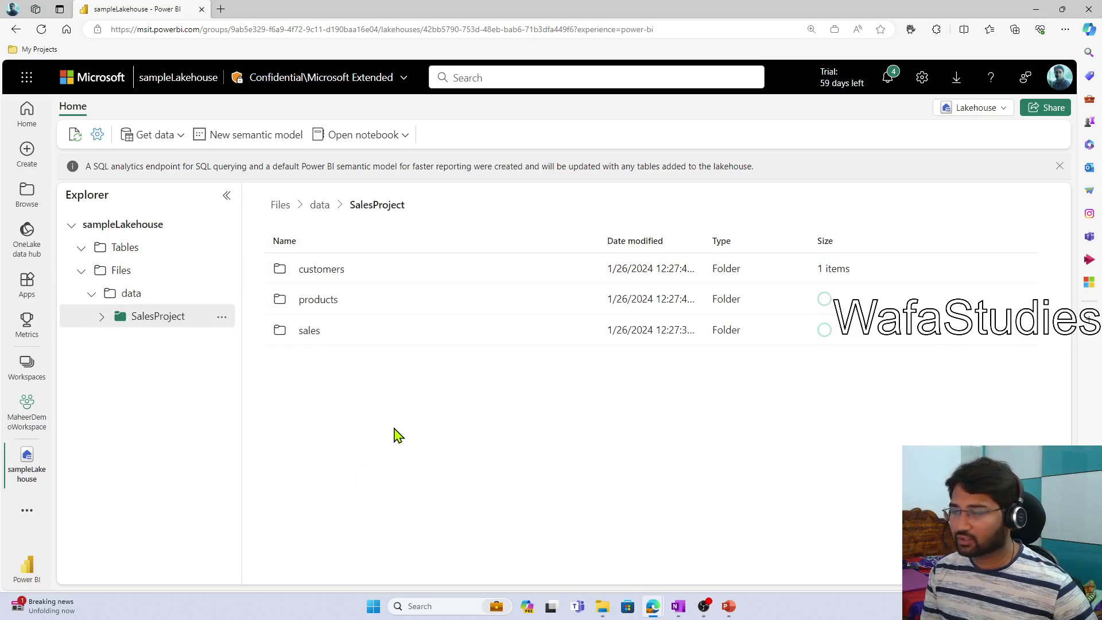
left_click(333, 271)
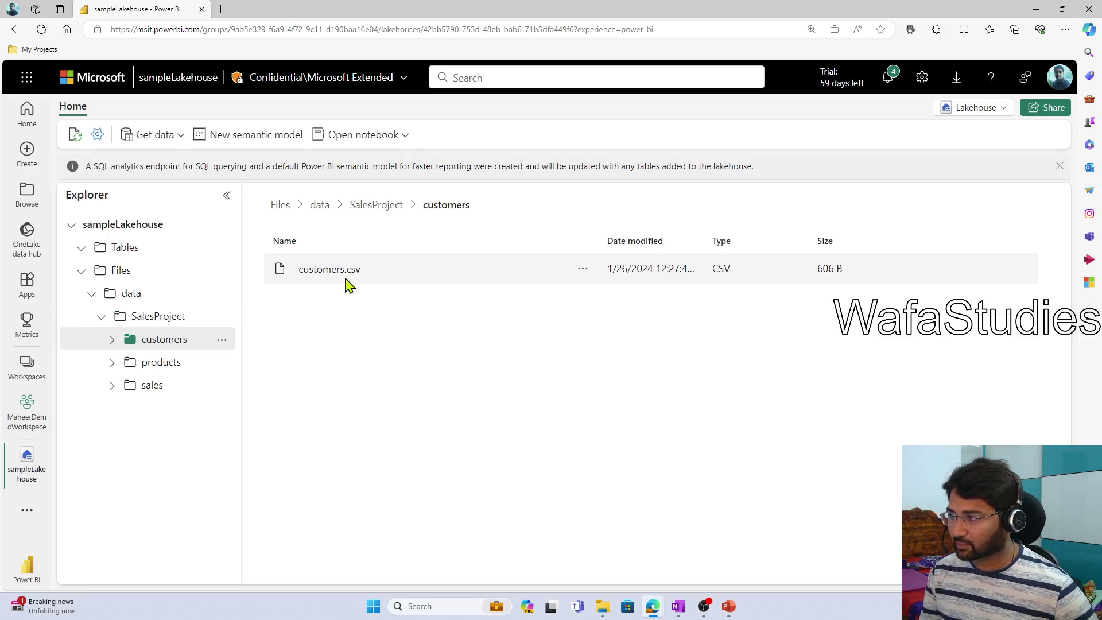
left_click(375, 205)
left_click(324, 301)
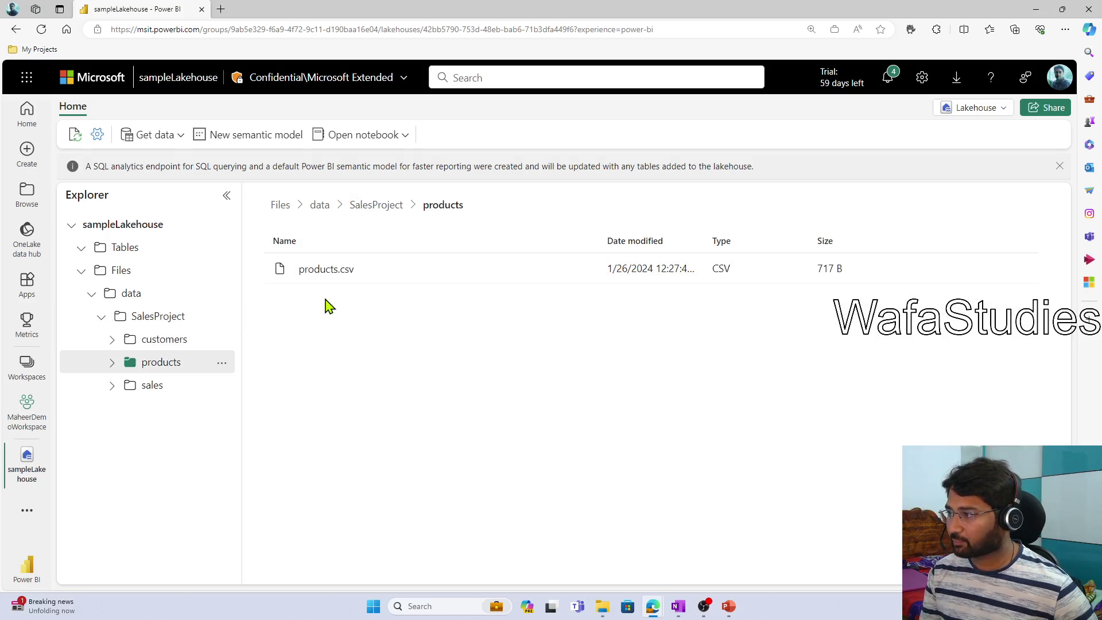
left_click(361, 207)
left_click(321, 339)
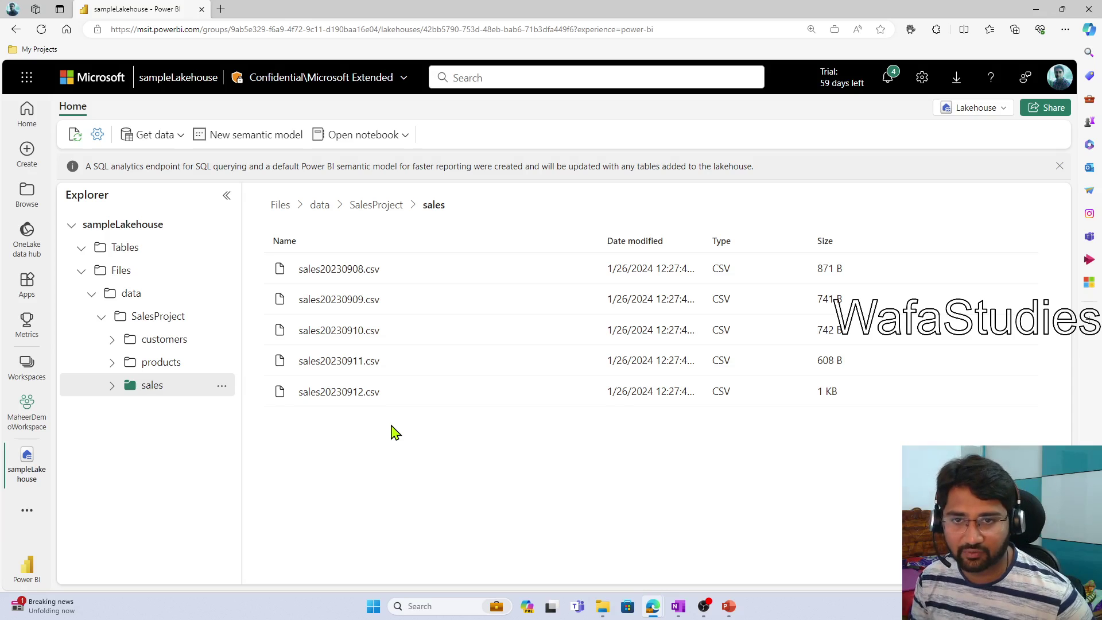
left_click(101, 318)
left_click(92, 294)
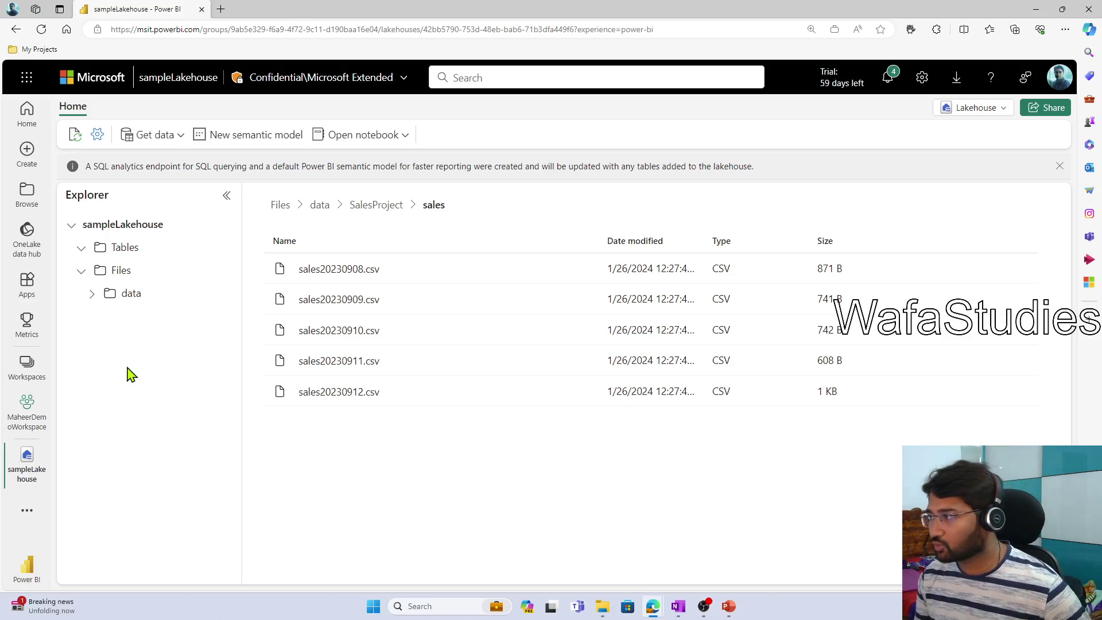
Start a new shortcut on Files, choosing Microsoft OneLake and the sampleLakehouse lakehouse.
left_click(222, 273)
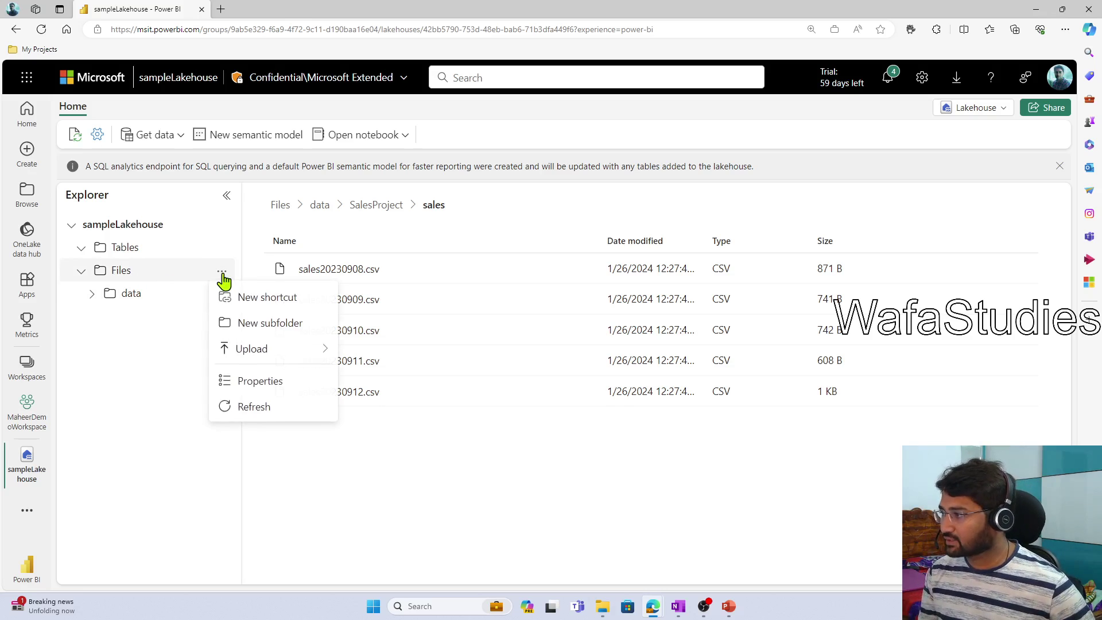
left_click(255, 298)
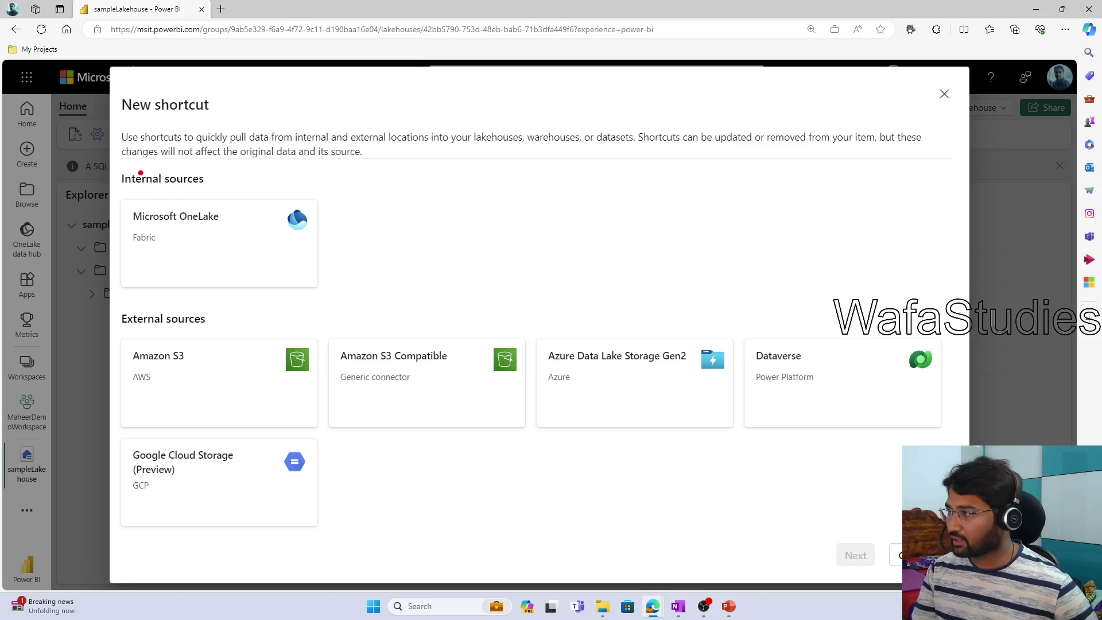
left_click_drag(216, 184, 254, 168)
left_click_drag(192, 235, 205, 259)
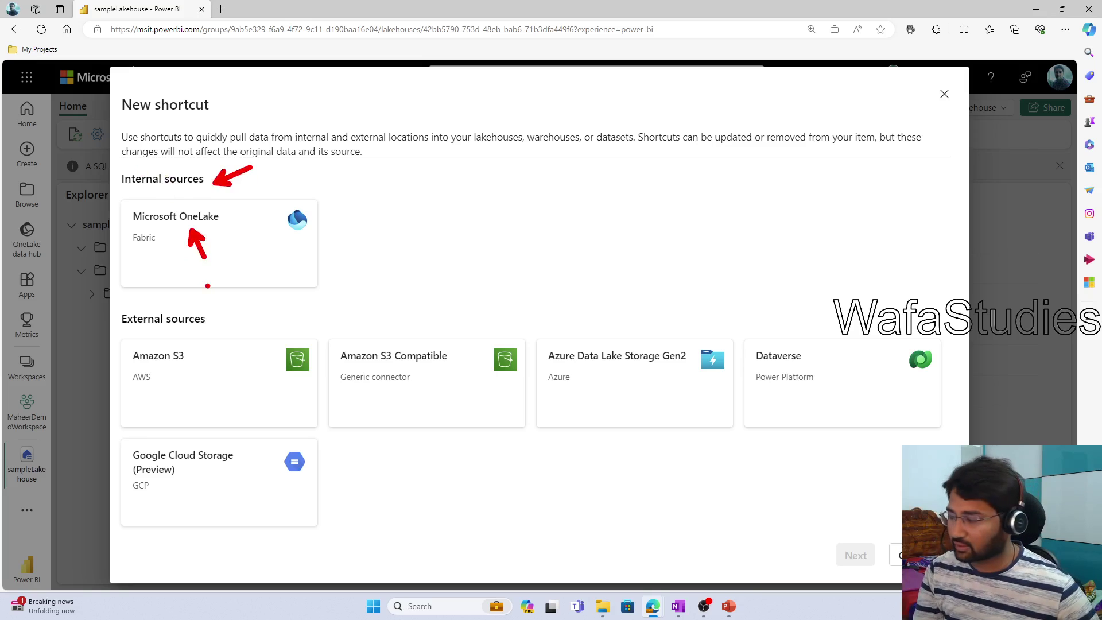
key("Escape")
left_click(170, 249)
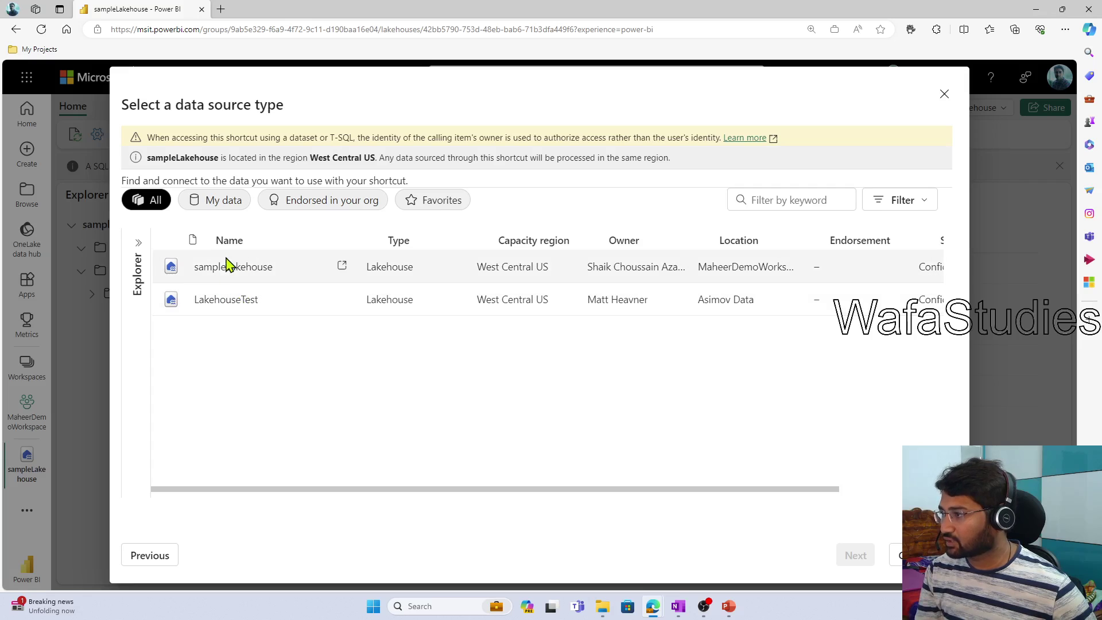
left_click(253, 270)
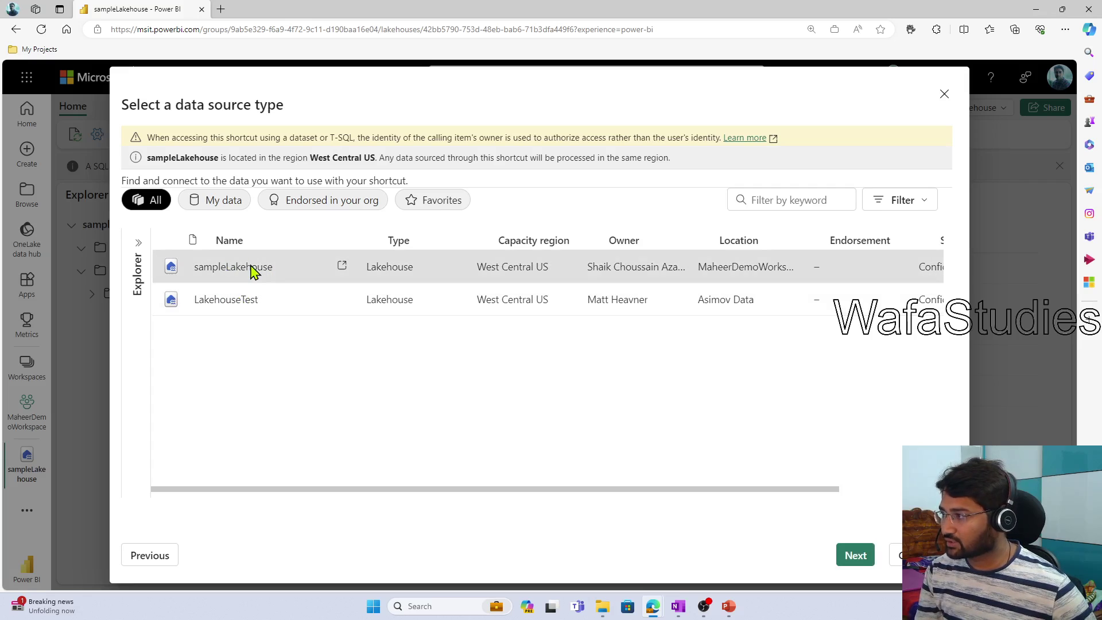
Expand Files > data > SalesProject and tick the customers, products and sales folders.
left_click(855, 555)
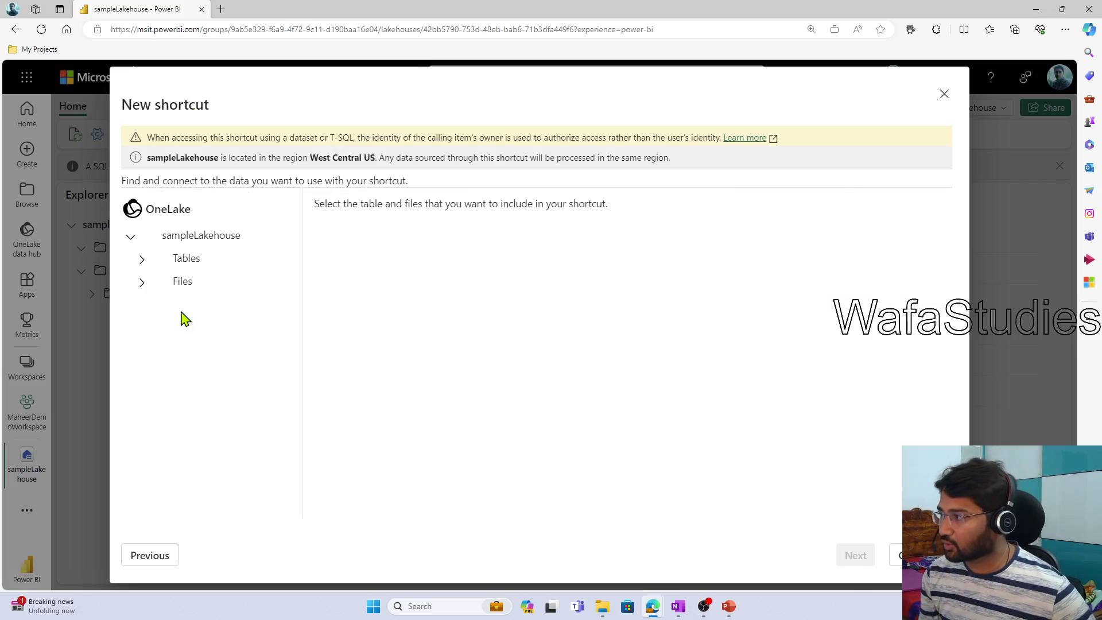
left_click(142, 284)
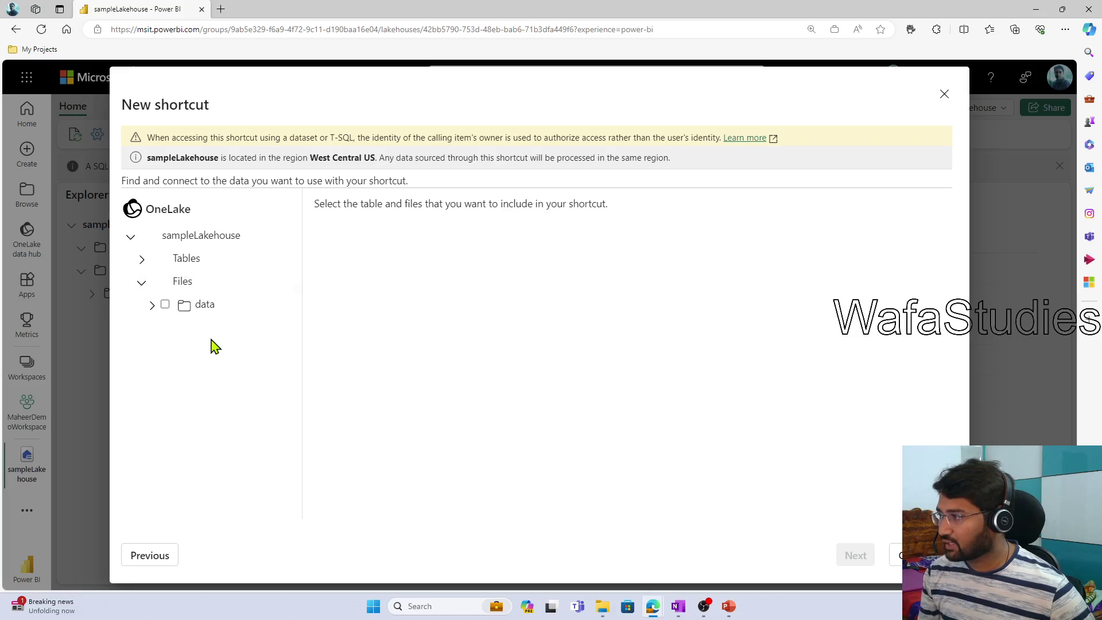
left_click(152, 305)
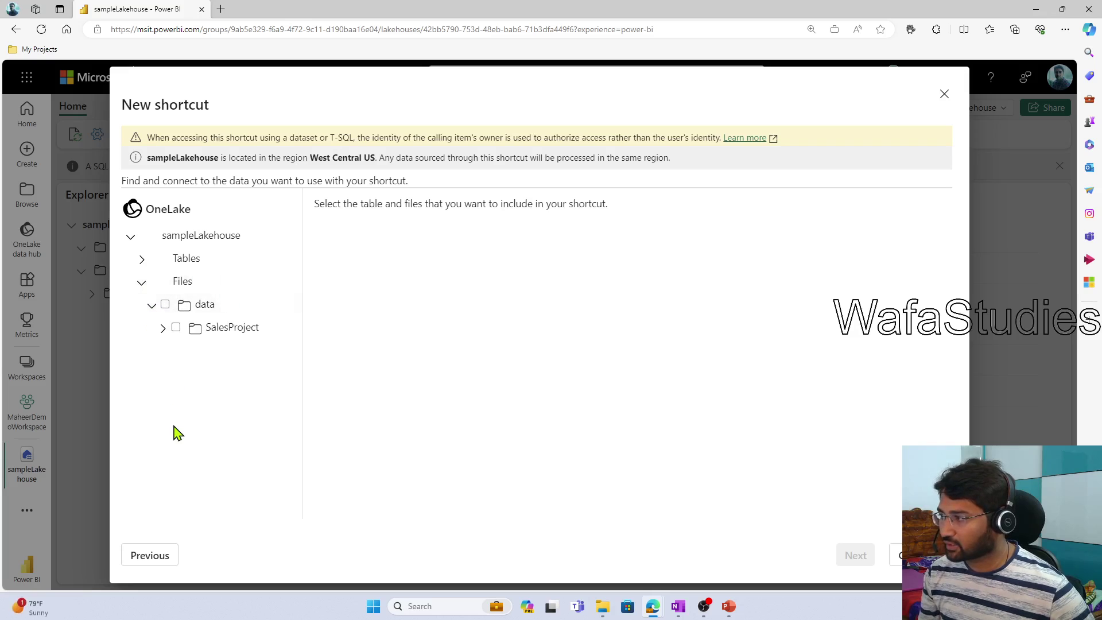
left_click(163, 329)
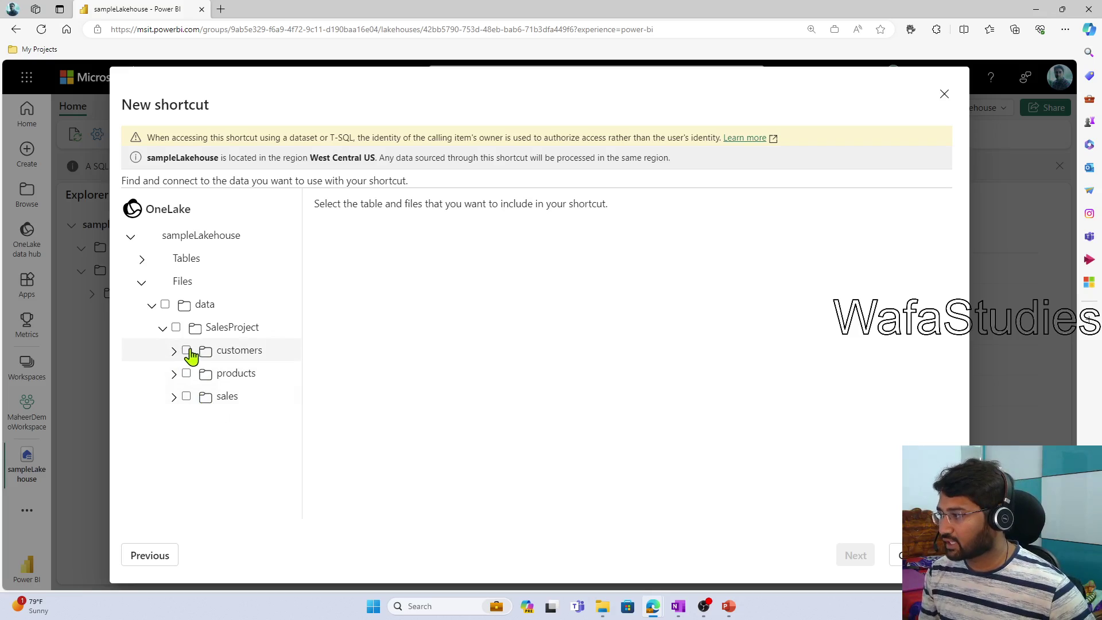
left_click(187, 351)
left_click(186, 374)
left_click(186, 397)
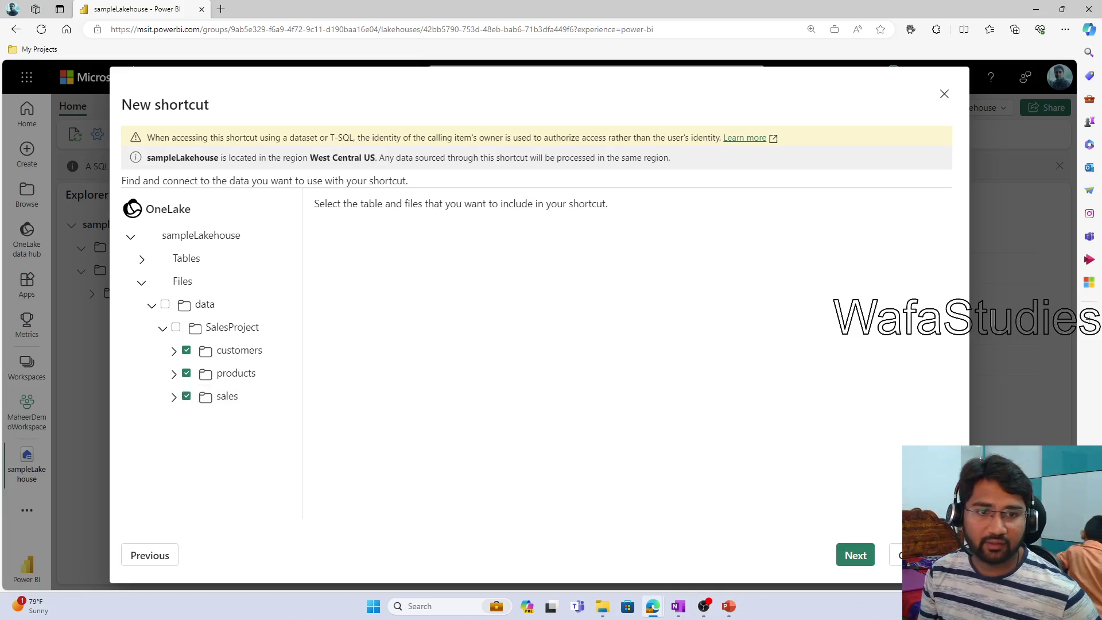
key("alt+Tab")
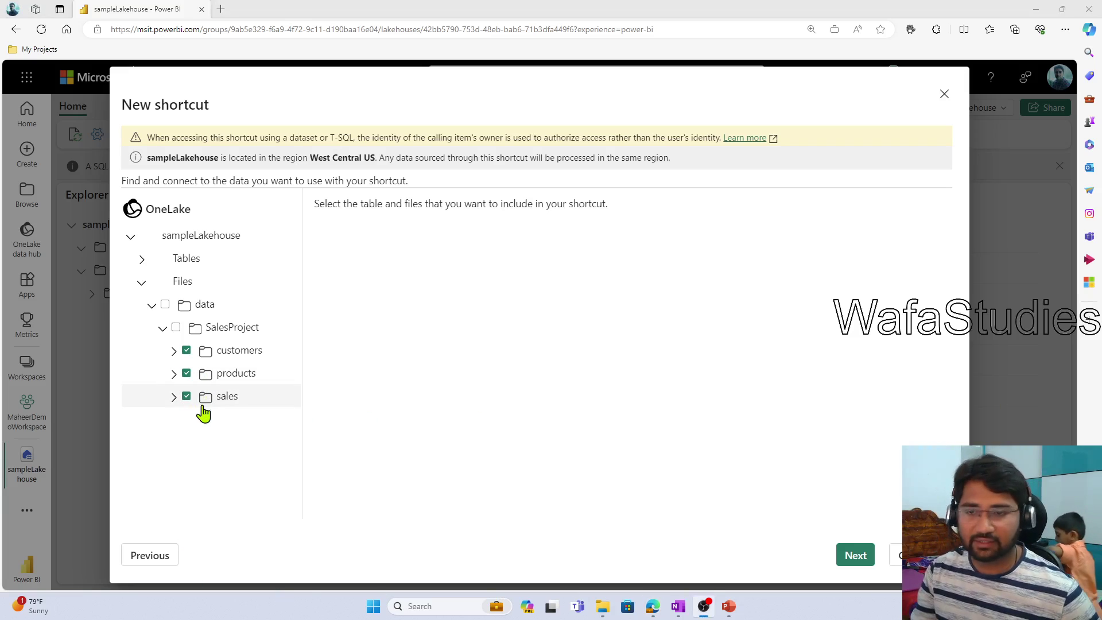
Review the shortcut names, keeping customers unchanged, and create all three shortcuts.
left_click(855, 555)
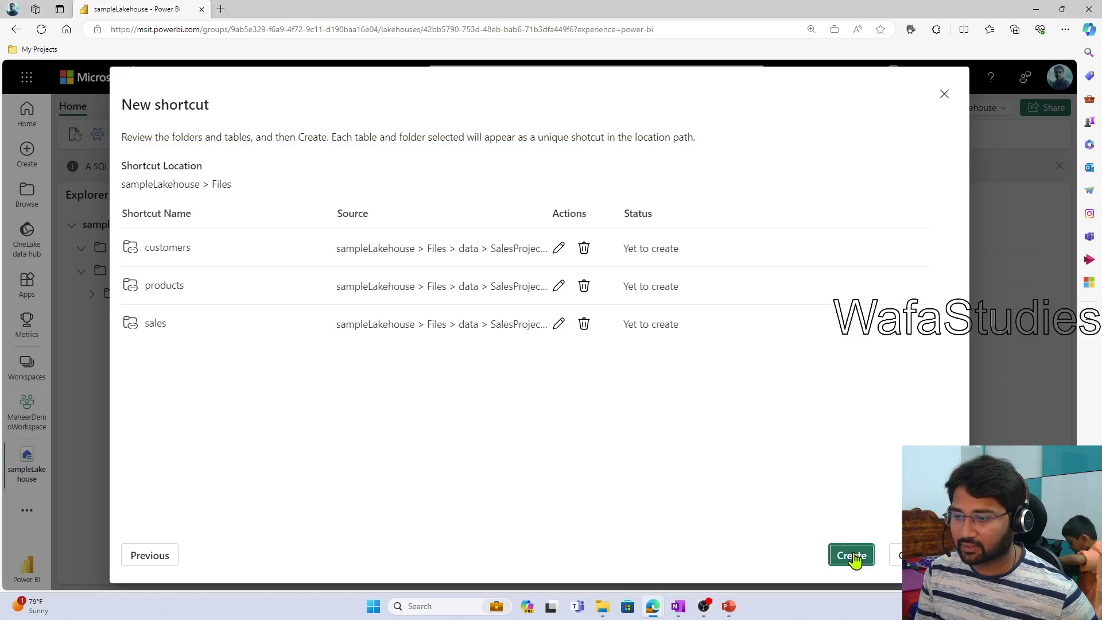
left_click(559, 249)
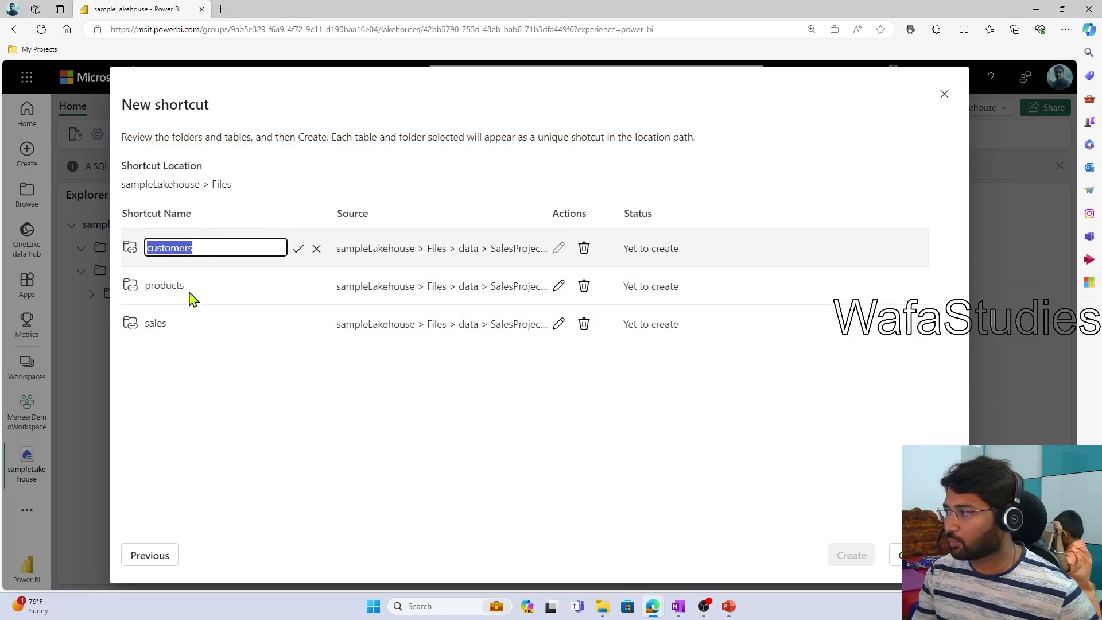
left_click(327, 418)
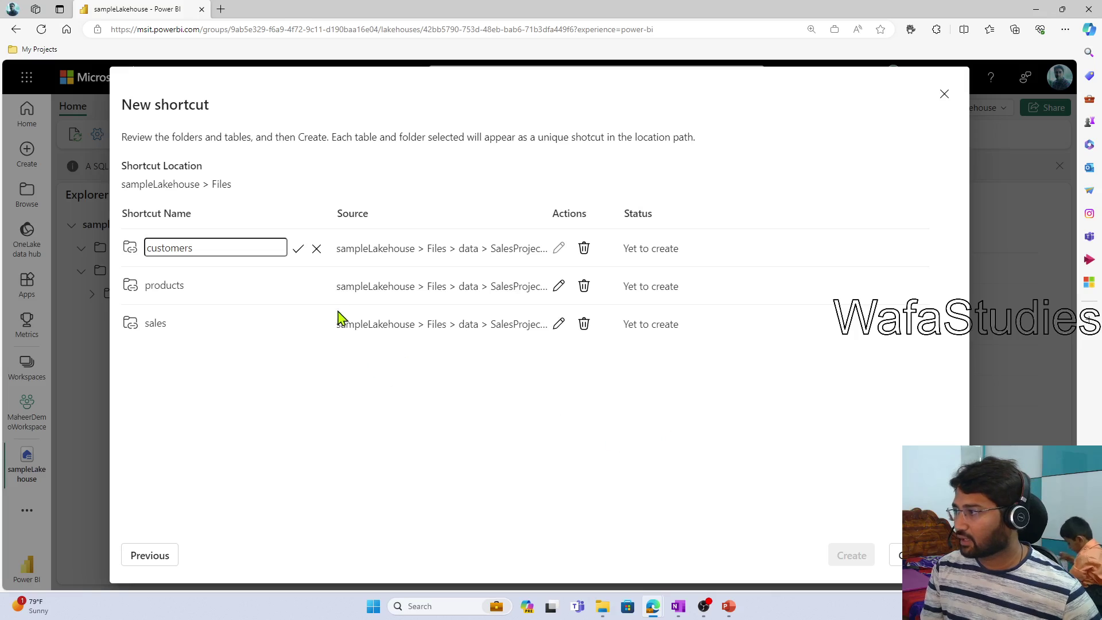
left_click(298, 249)
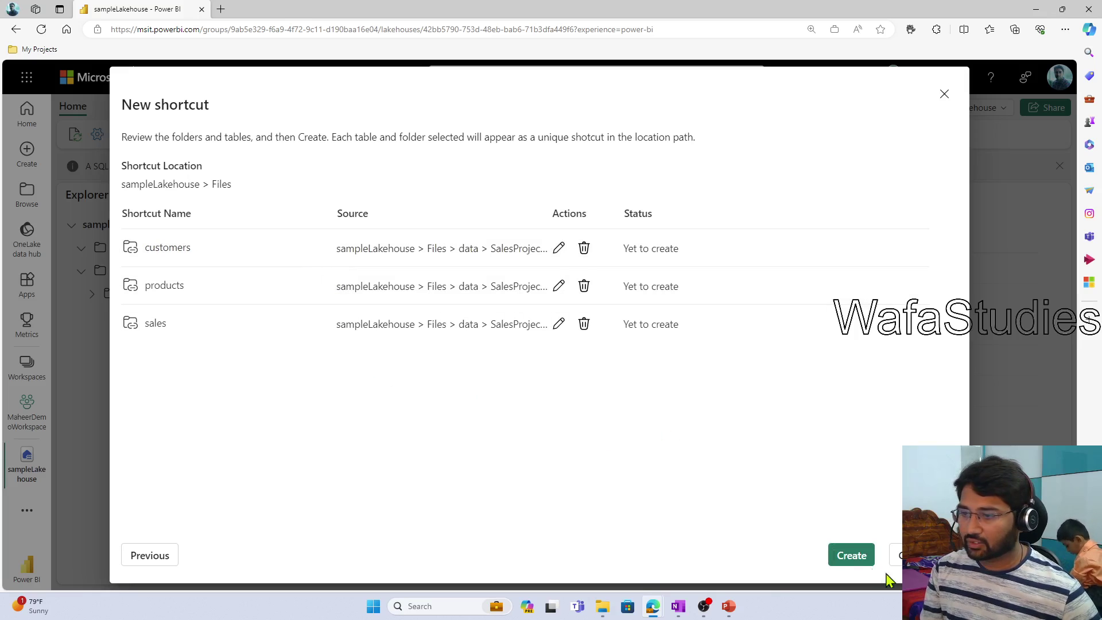
left_click(846, 549)
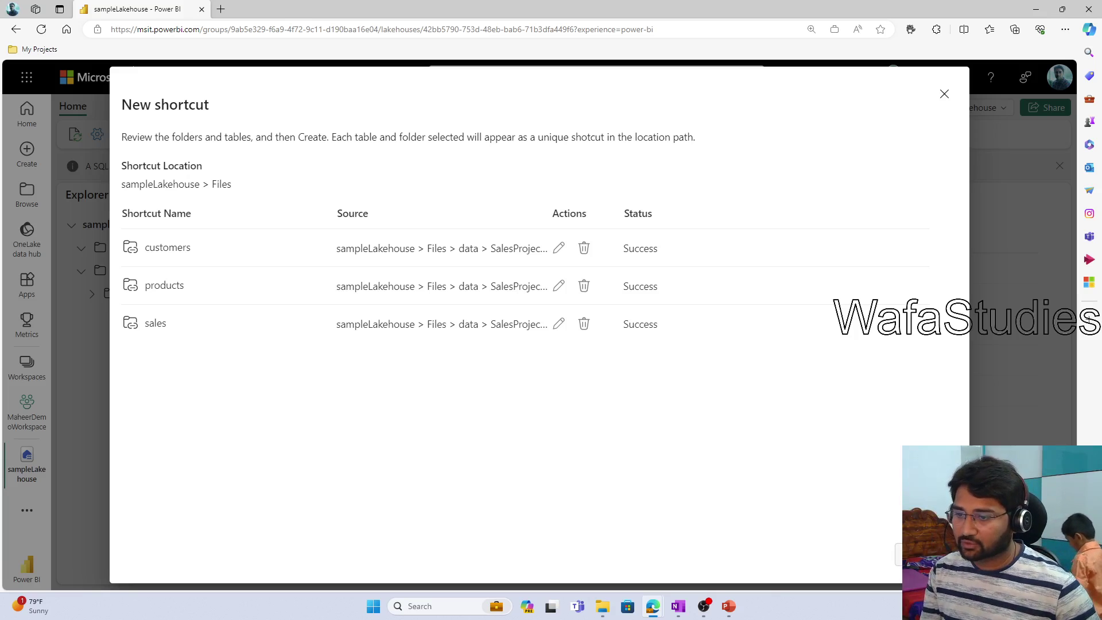
Close the shortcut wizard and mark the new customers, products and sales folders under Files.
left_click(921, 556)
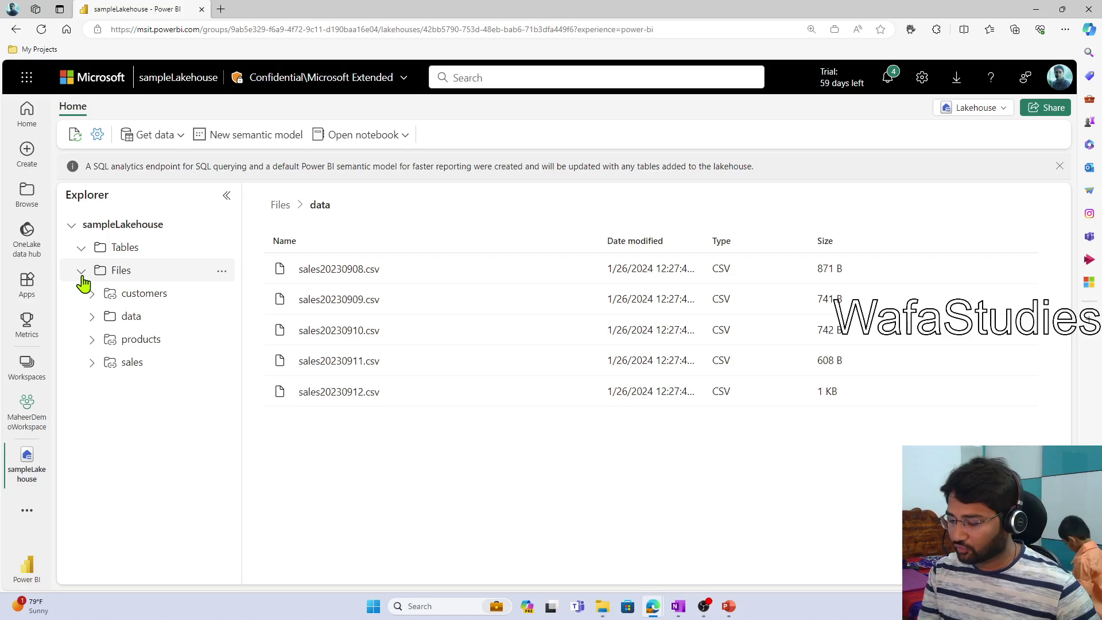
key("ctrl+2")
left_click_drag(138, 266, 182, 246)
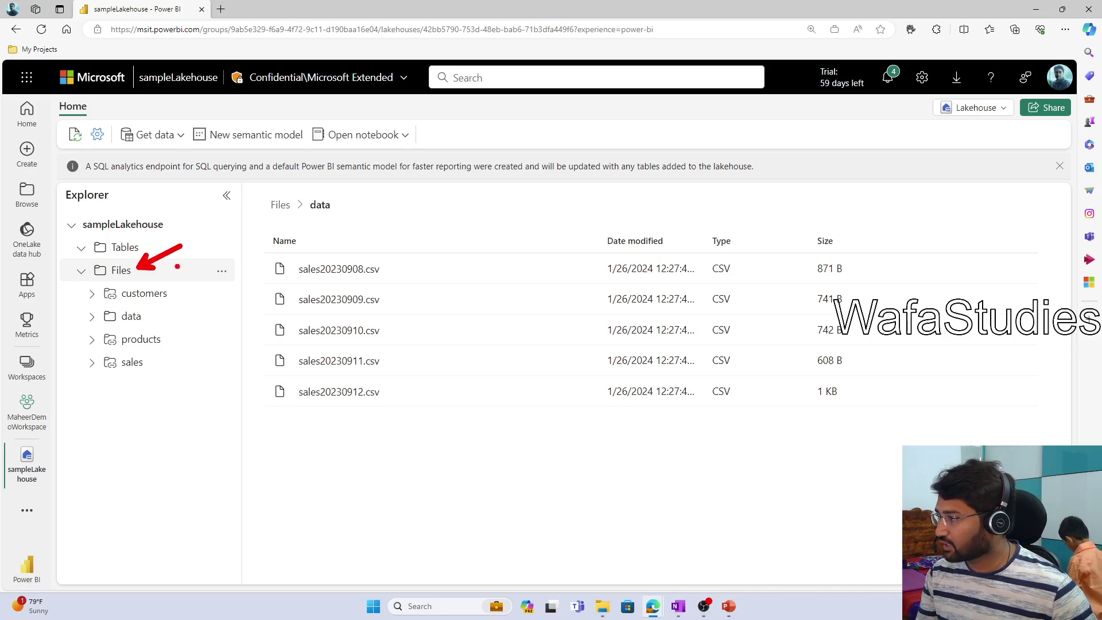
mouse_move(171, 296)
left_mouse_down()
mouse_move(202, 312)
mouse_move(198, 356)
mouse_move(212, 361)
mouse_move(170, 383)
left_mouse_up()
key("ctrl+z")
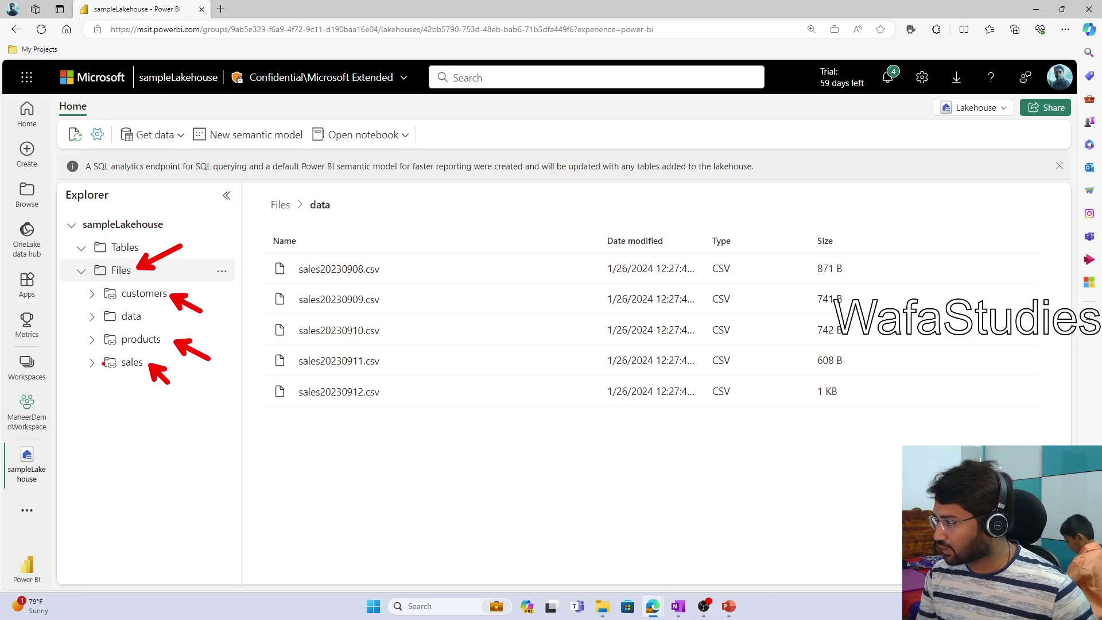
mouse_move(96, 351)
left_mouse_down()
mouse_move(116, 354)
mouse_move(123, 383)
left_mouse_up()
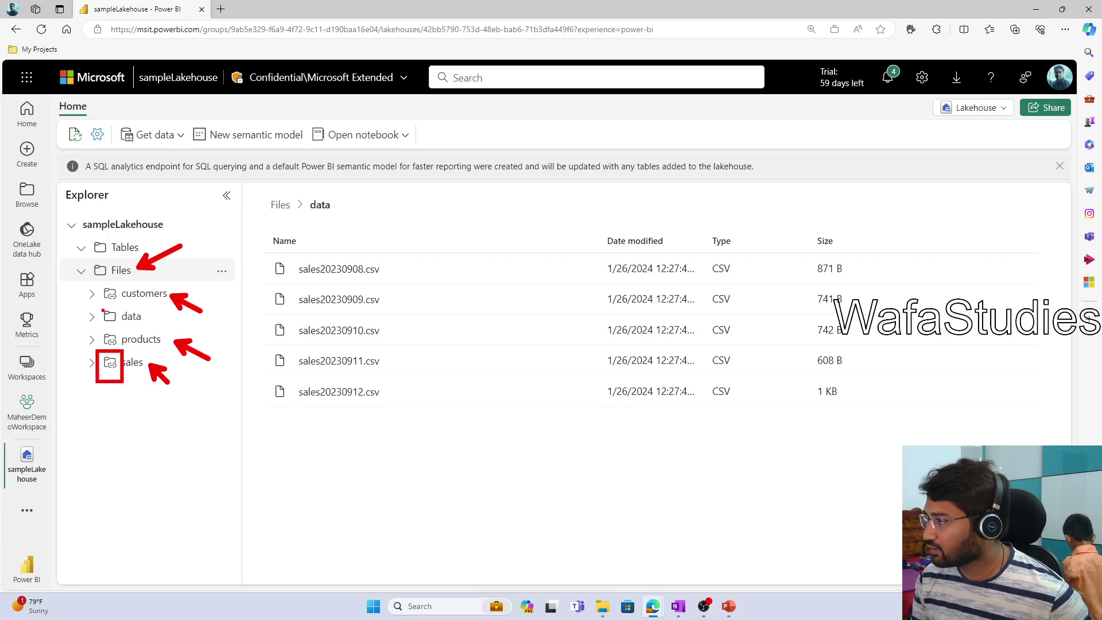
mouse_move(100, 305)
left_mouse_down()
mouse_move(126, 332)
mouse_move(97, 304)
left_mouse_up()
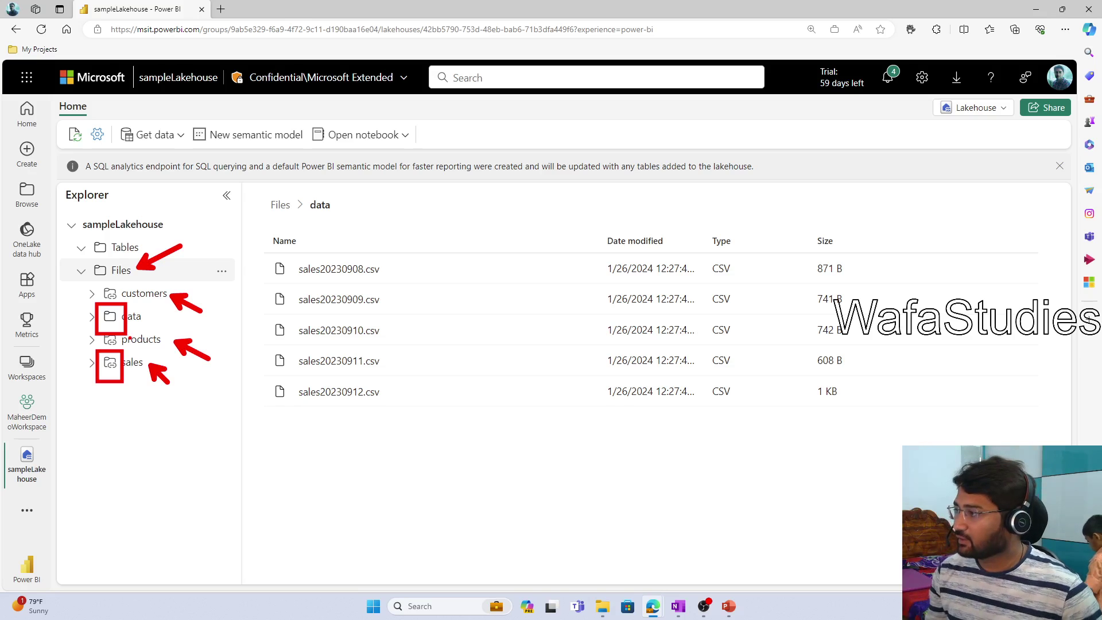
key("Escape")
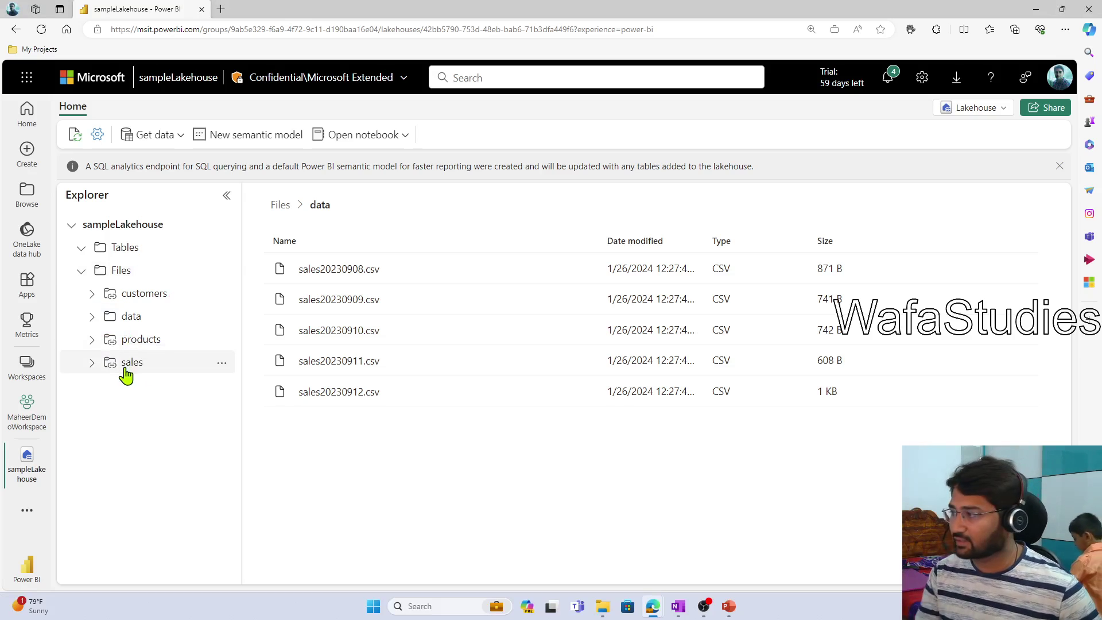
Show the sales shortcut's five CSV files, then expand data > SalesProject > sales to compare.
left_click(128, 363)
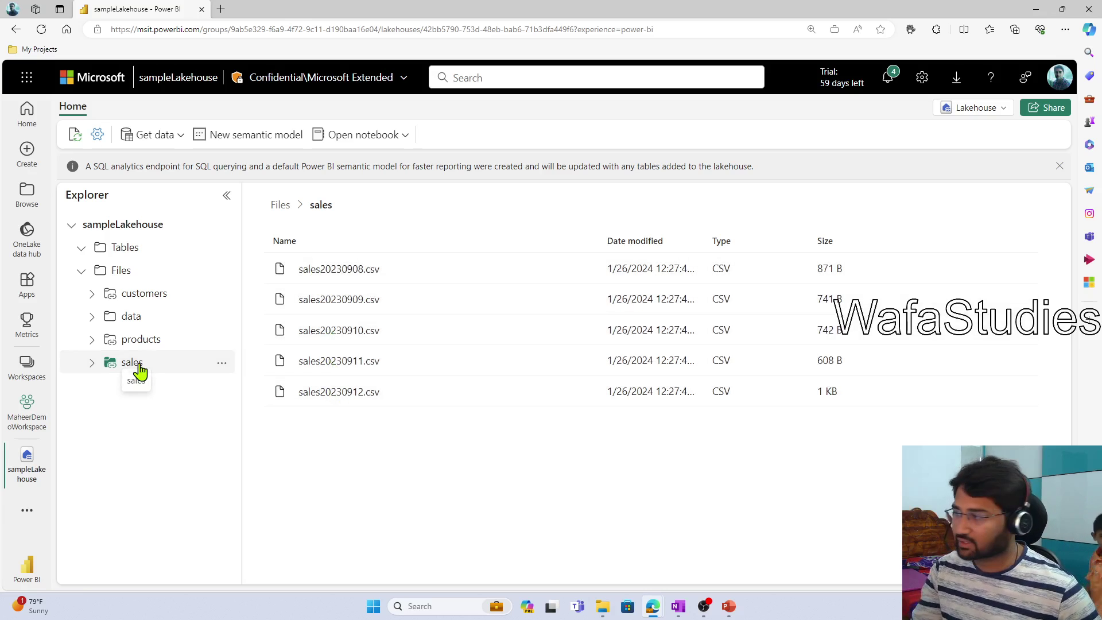
left_click(92, 317)
left_click(102, 340)
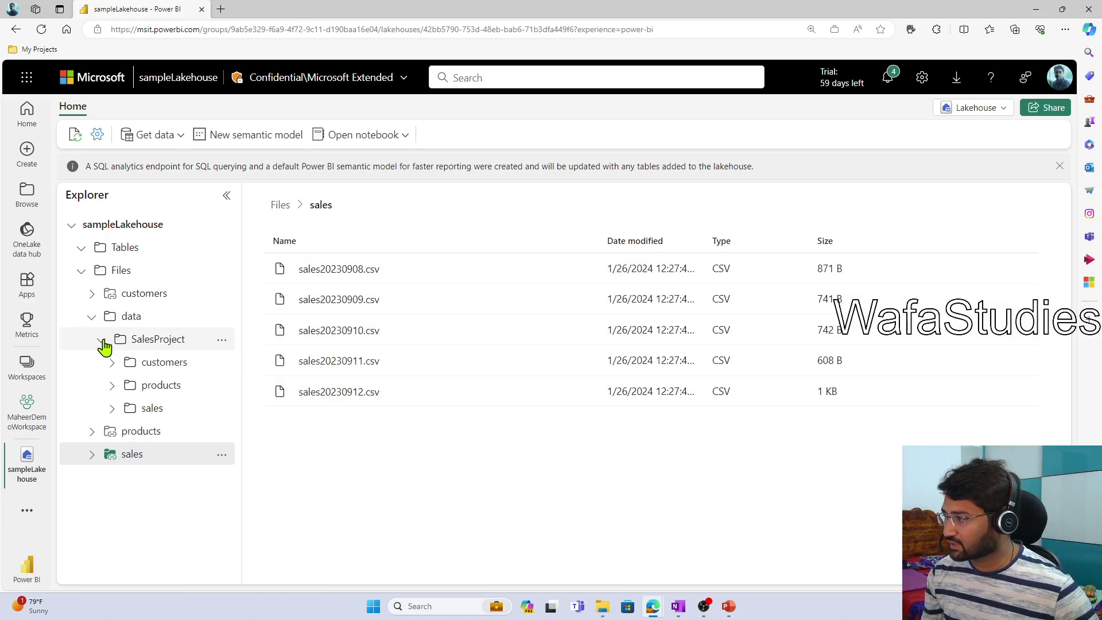
left_click(113, 409)
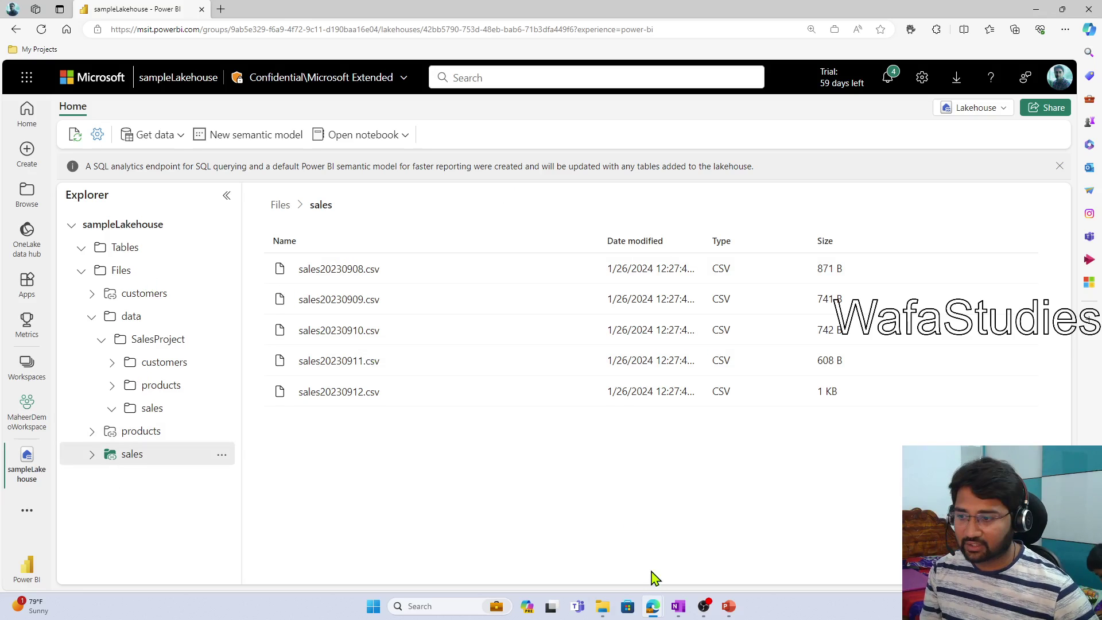
Return to the full-screen PowerPoint slide show on the new-shortcut slide.
mouse_move(729, 606)
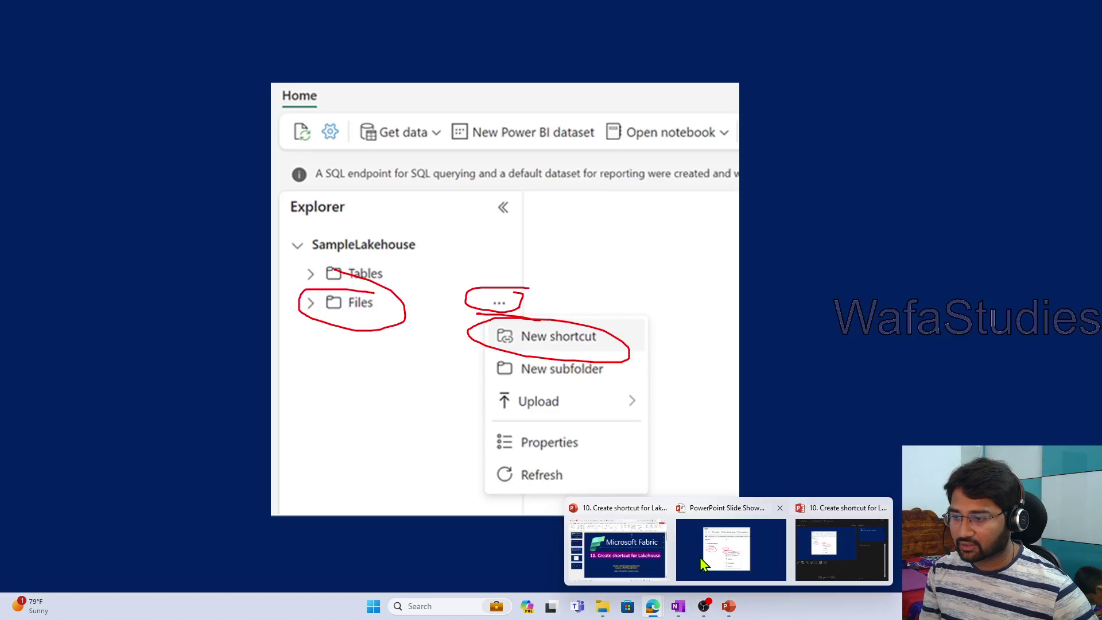
left_click(704, 565)
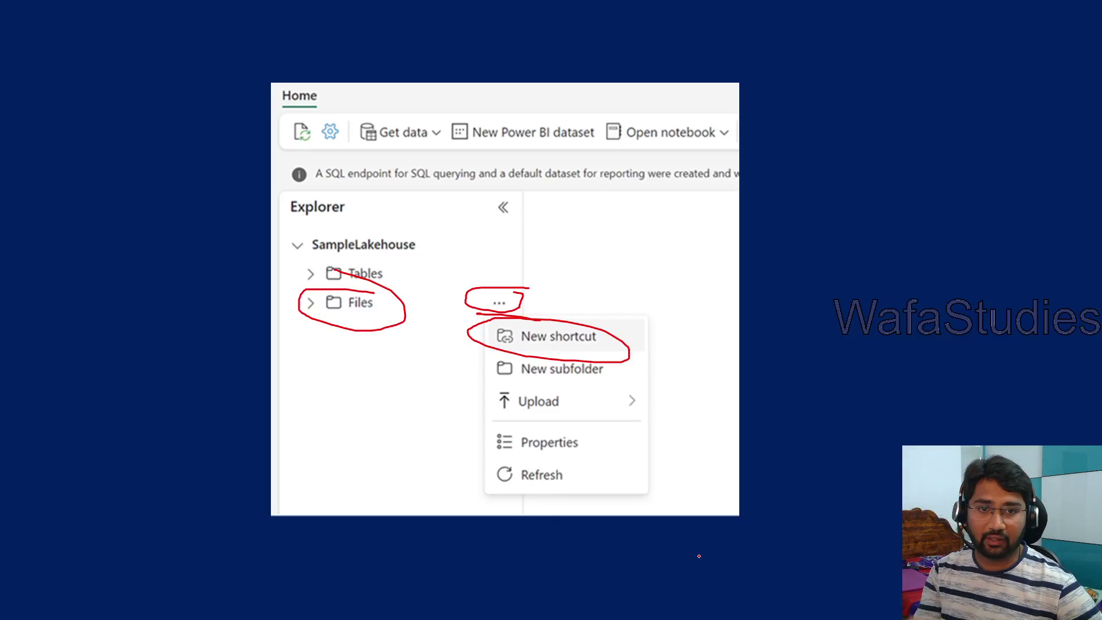